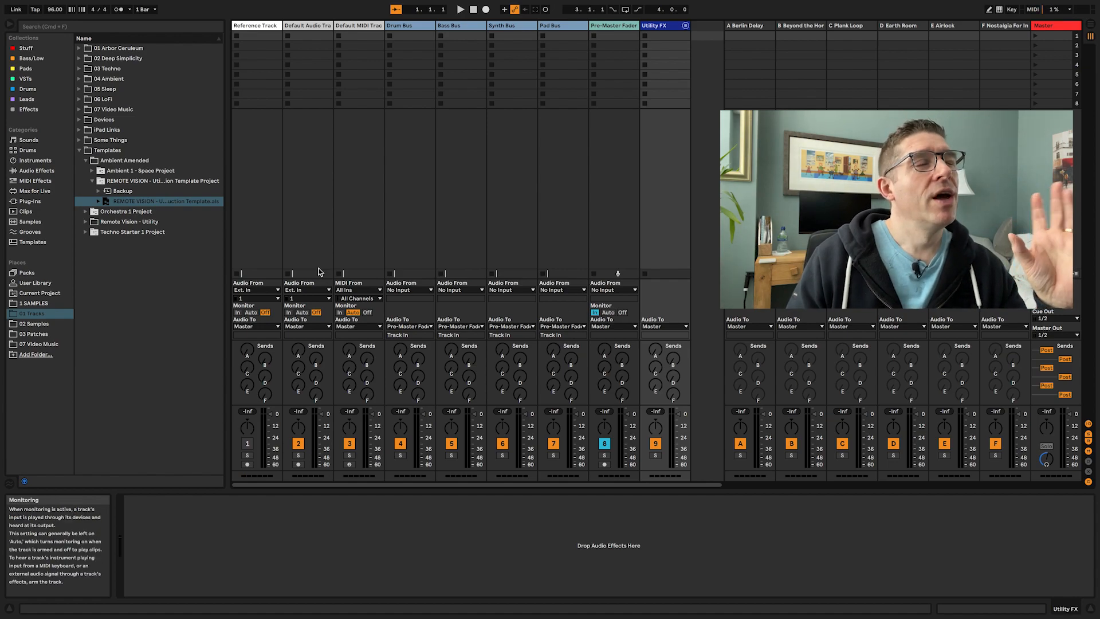
Solo the Reference Track briefly and release the solo again.
{"action": "left_click", "coordinate": [256, 238]}
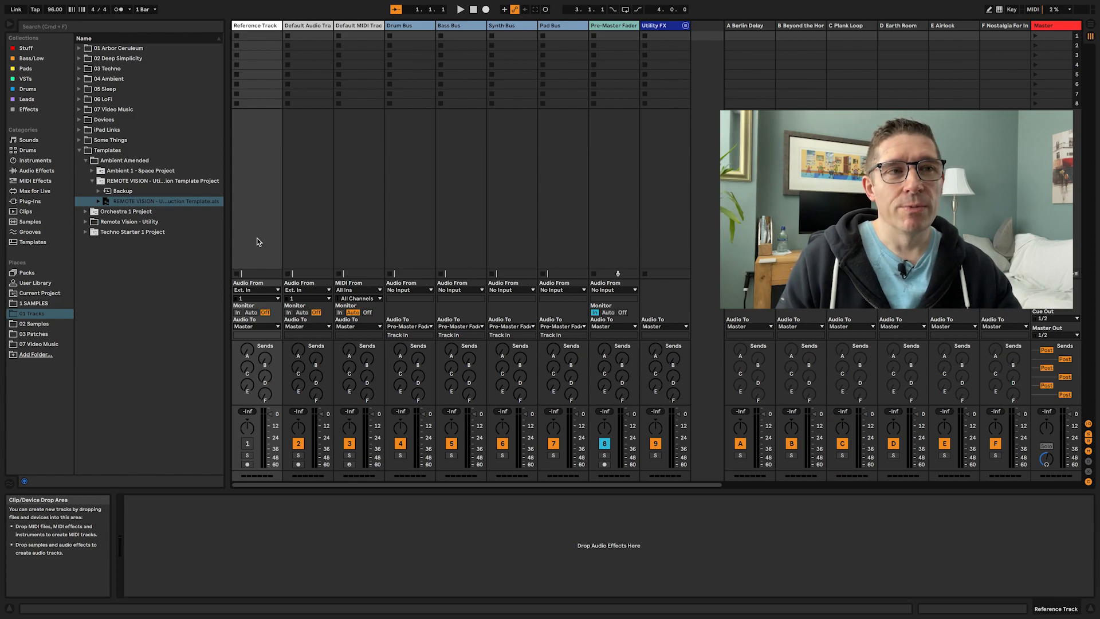
{"action": "left_click", "coordinate": [250, 455]}
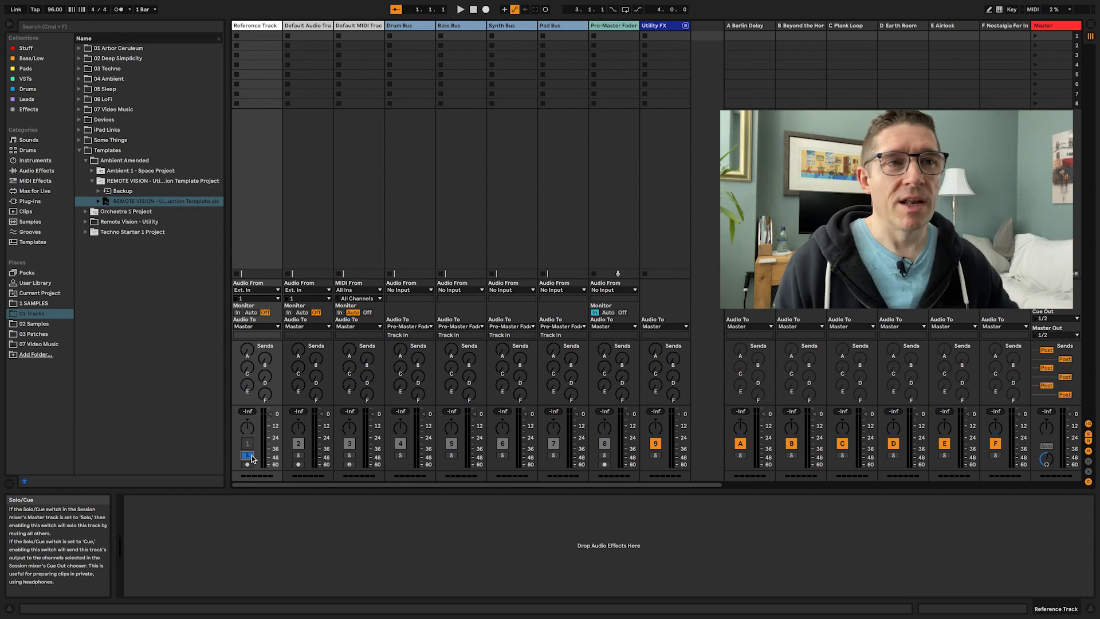
{"action": "left_click", "coordinate": [248, 455]}
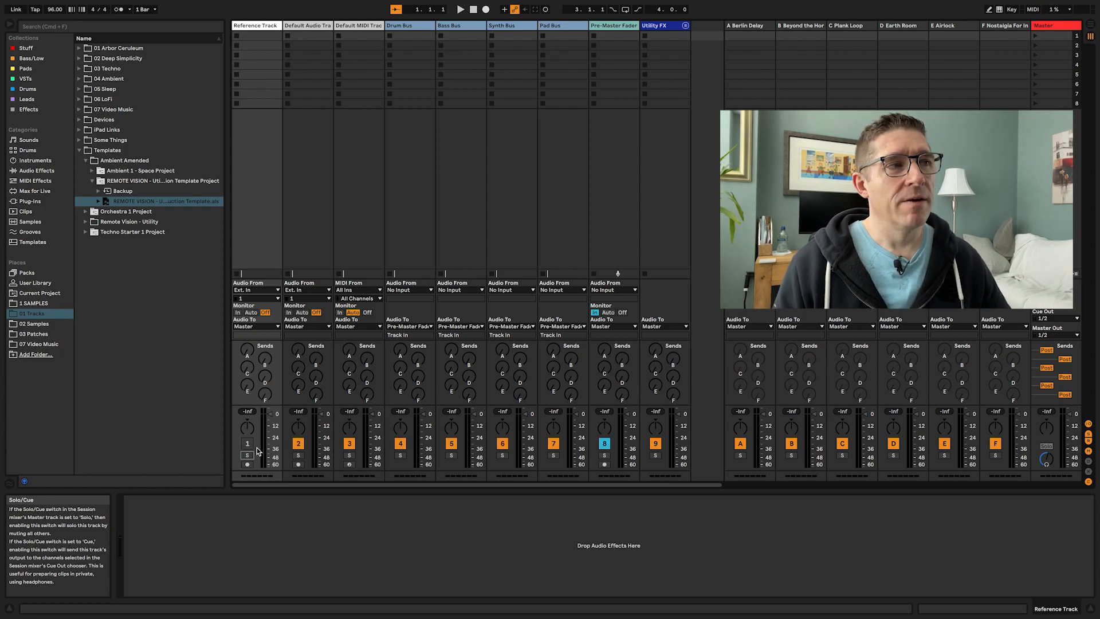
Lower the Utility gain on the Default MIDI Track to -11.7 dB.
{"action": "left_click", "coordinate": [296, 210]}
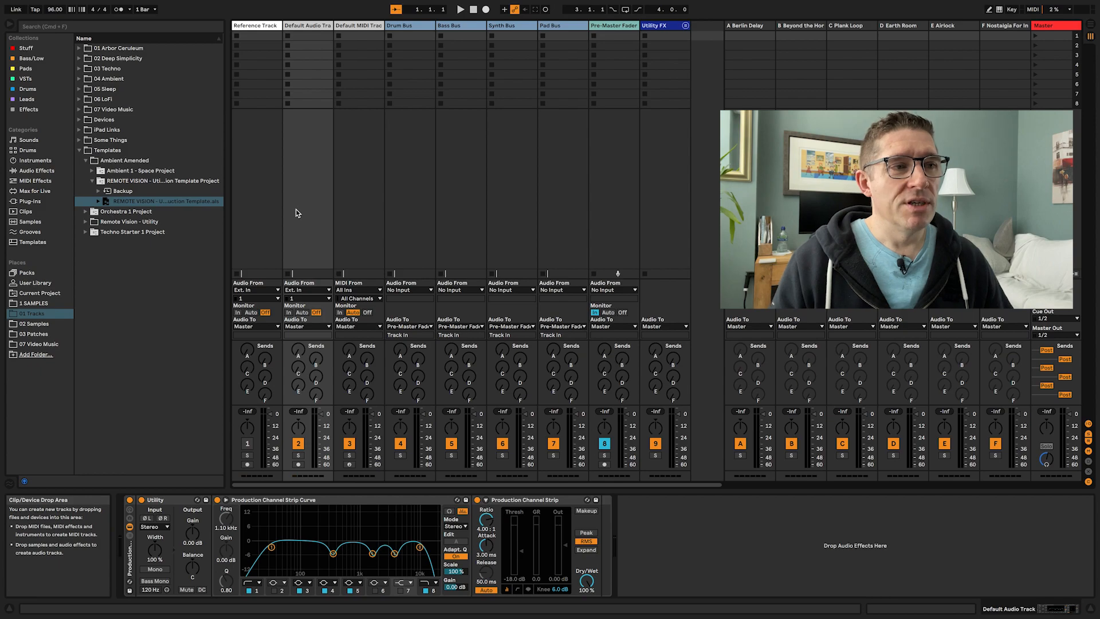
{"action": "left_click", "coordinate": [370, 186]}
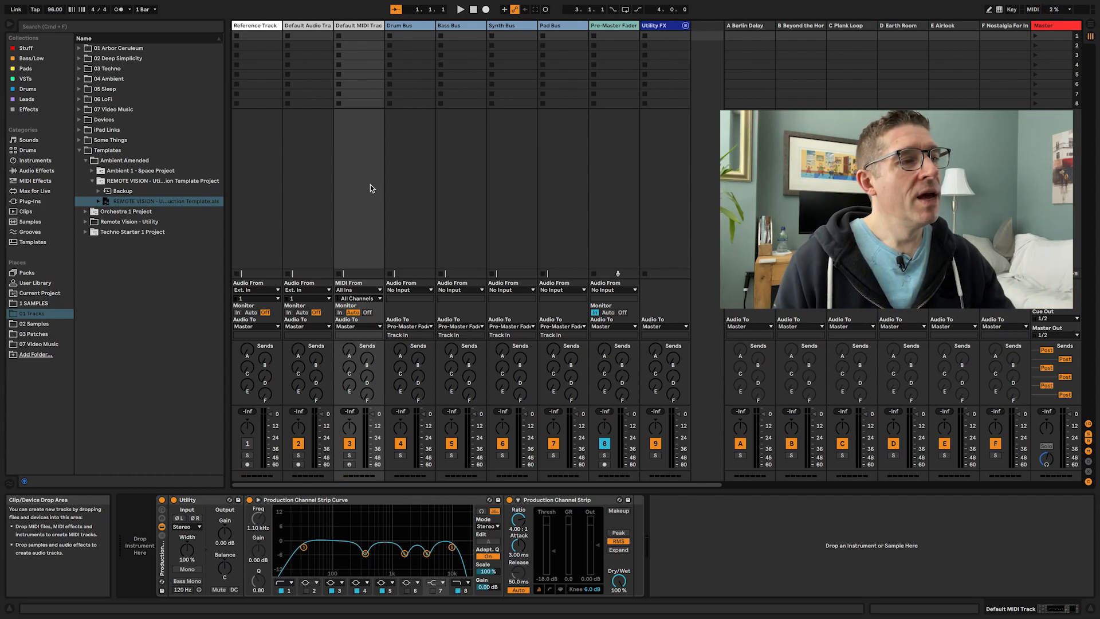
{"action": "left_click", "coordinate": [229, 537]}
{"action": "left_click_drag", "start_coordinate": [229, 535], "coordinate": [229, 565]}
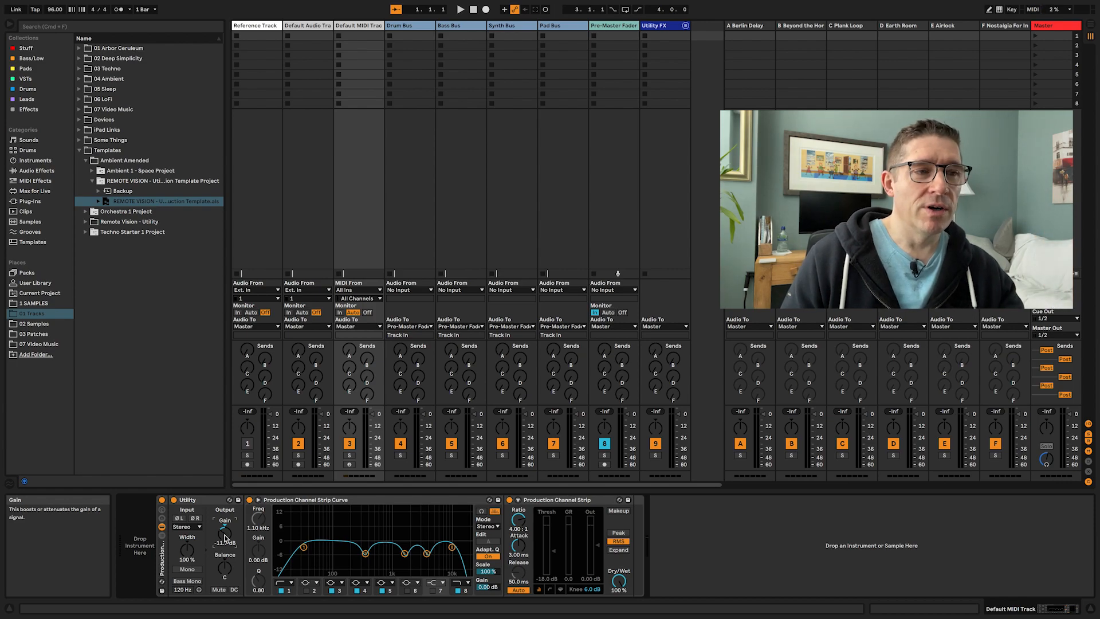
Examine the Production Channel Strip compressor on the Default MIDI Track and the device chain on the Default Audio Track.
{"action": "left_click", "coordinate": [567, 500]}
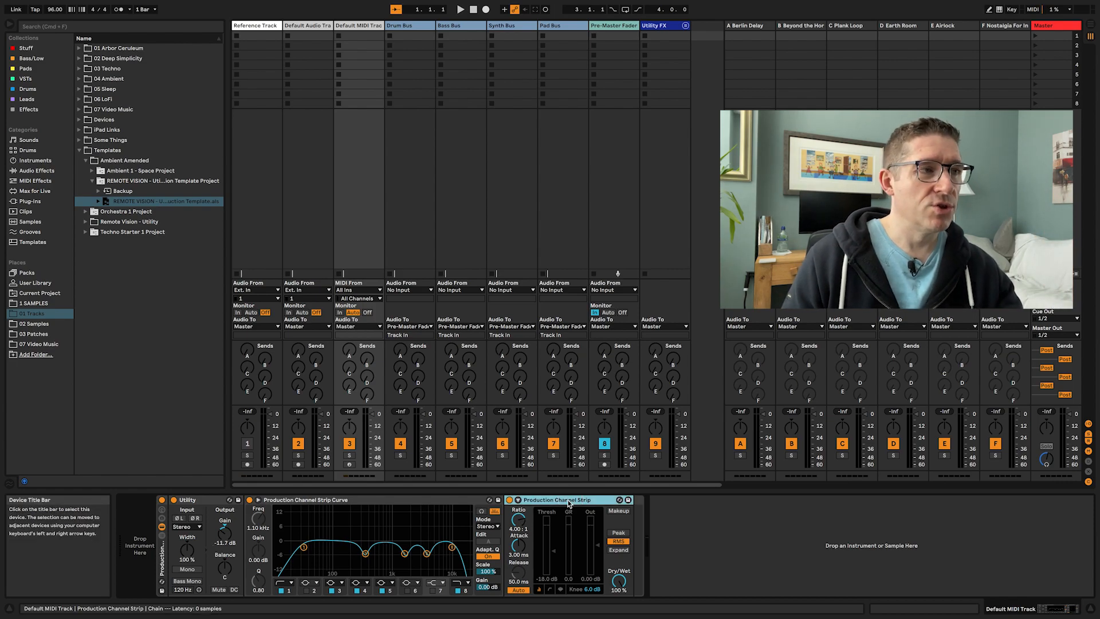
{"action": "left_click", "coordinate": [545, 580]}
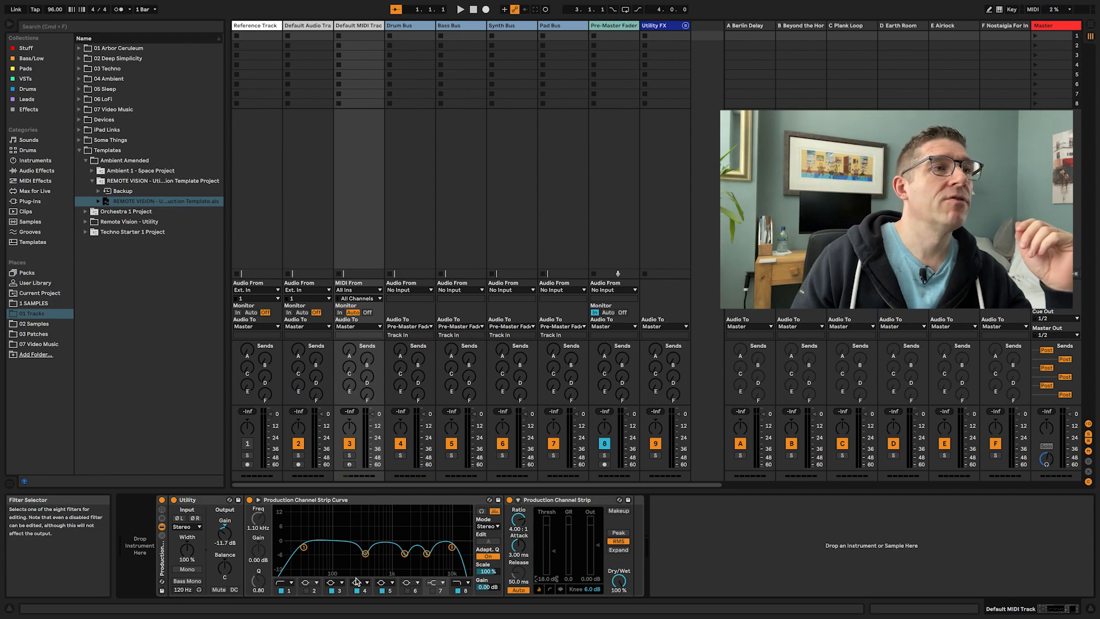
{"action": "left_click", "coordinate": [318, 189]}
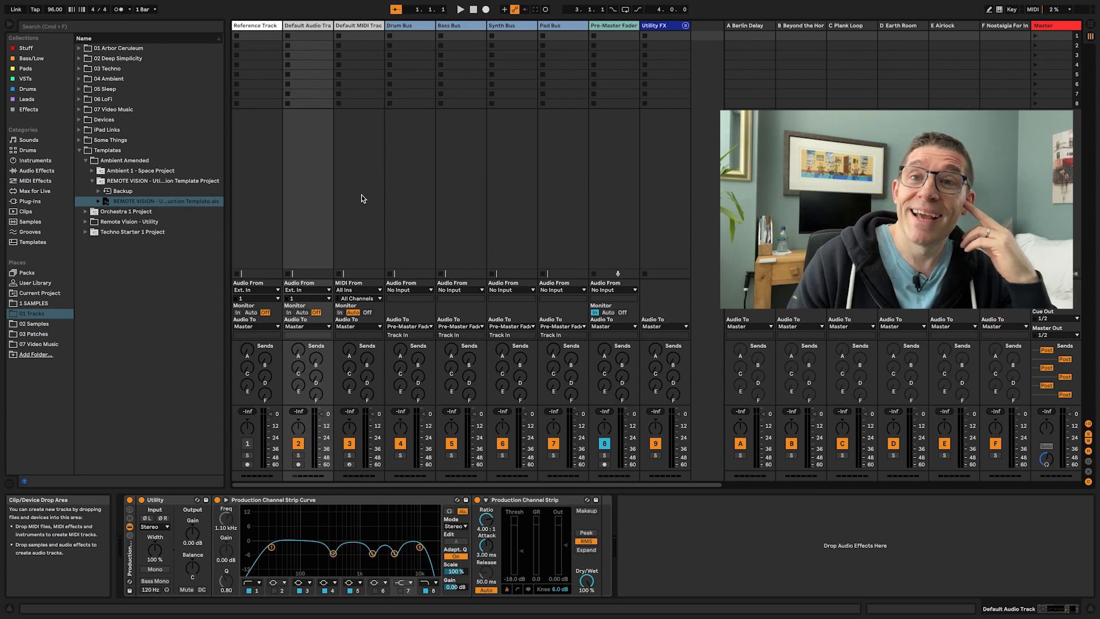
Route the Default MIDI Track's audio output to the Drum Bus.
{"action": "left_click", "coordinate": [415, 192]}
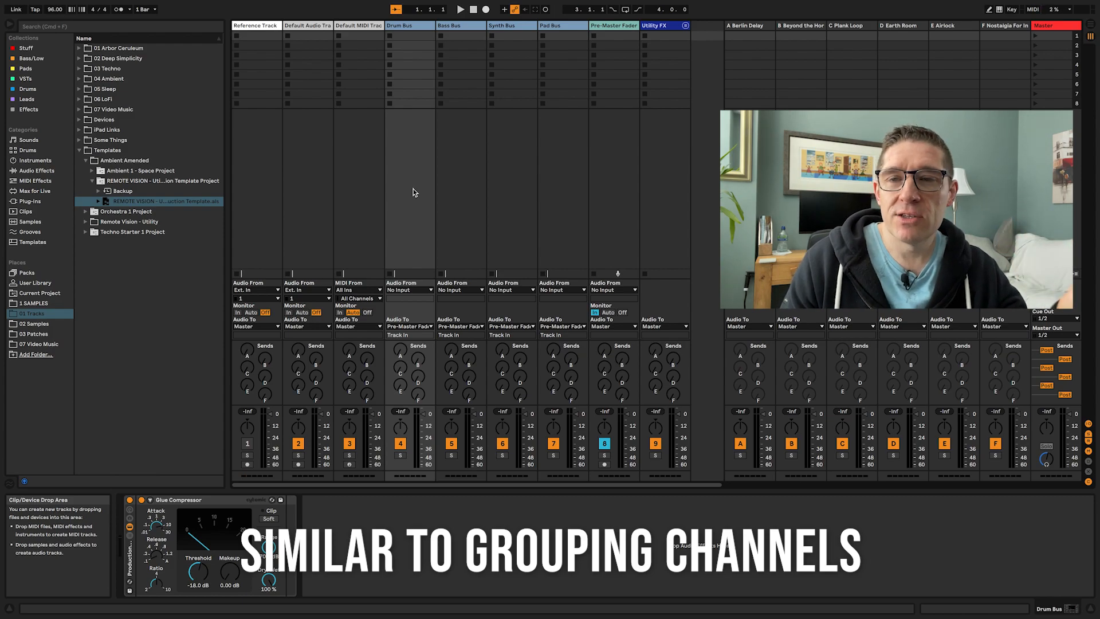
{"action": "left_click", "coordinate": [360, 326]}
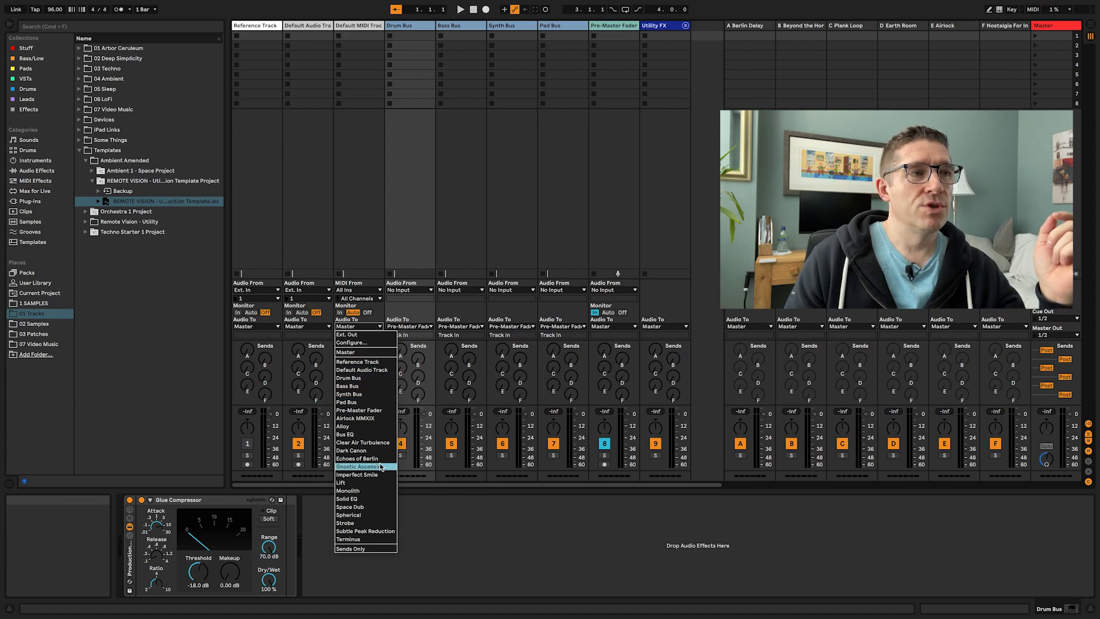
{"action": "left_click", "coordinate": [363, 378]}
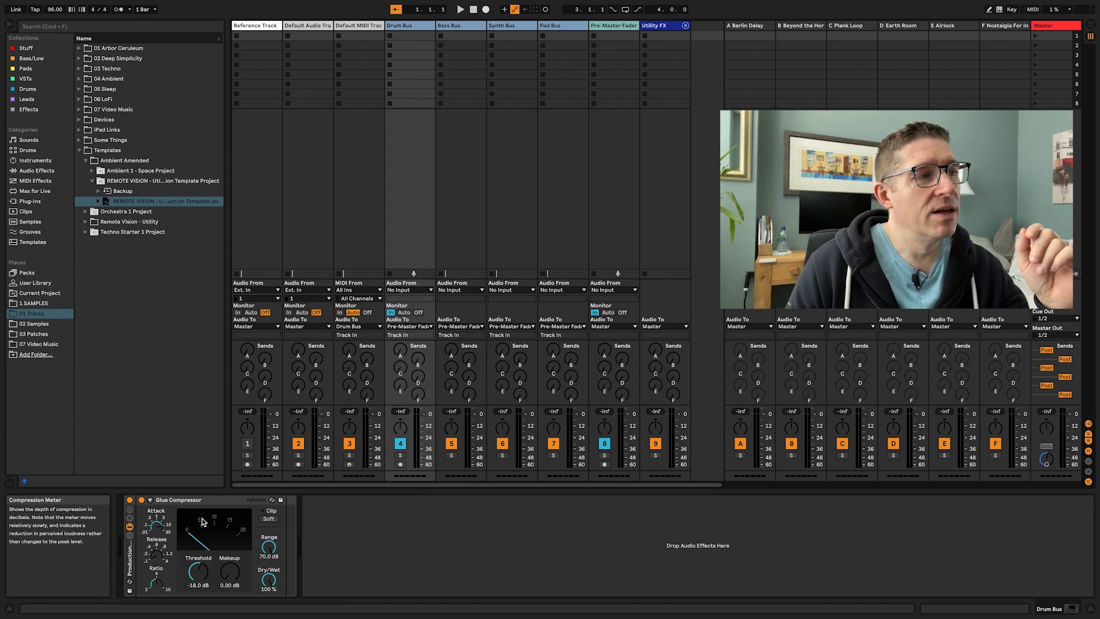
Examine the Glue Compressor settings on the Drum Bus, Bass Bus and Pad Bus.
{"action": "left_click", "coordinate": [210, 503]}
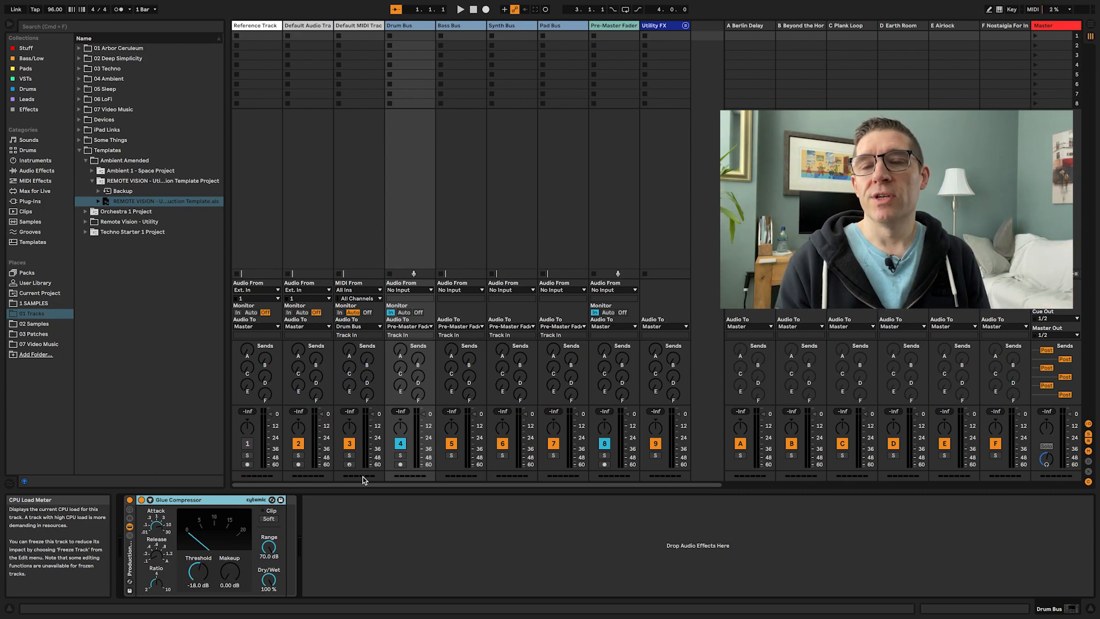
{"action": "left_click", "coordinate": [459, 190]}
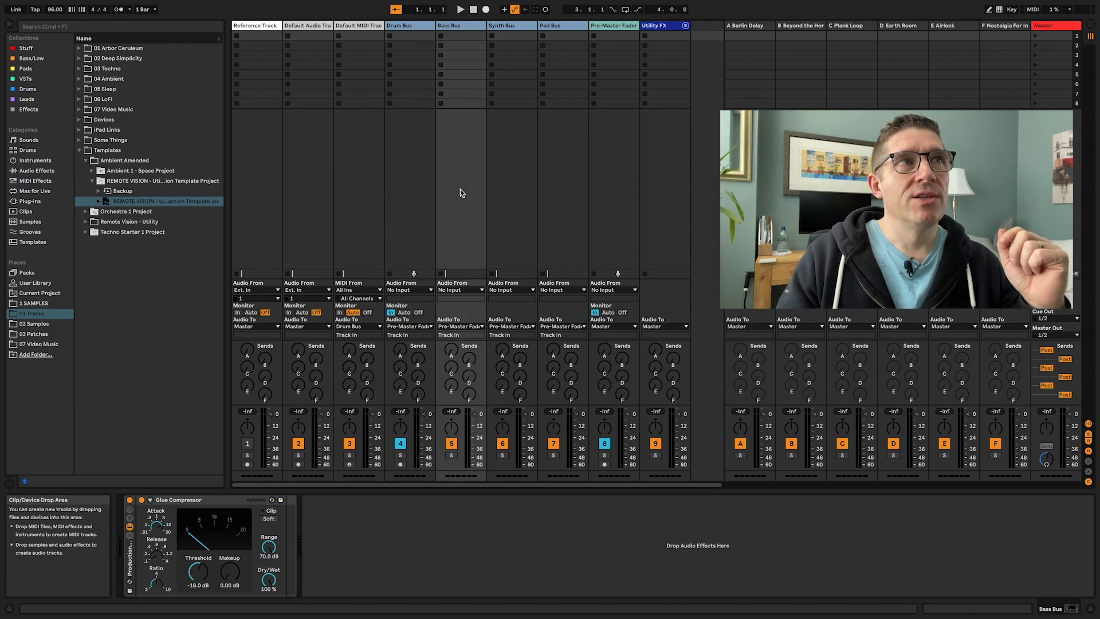
{"action": "left_click", "coordinate": [558, 201]}
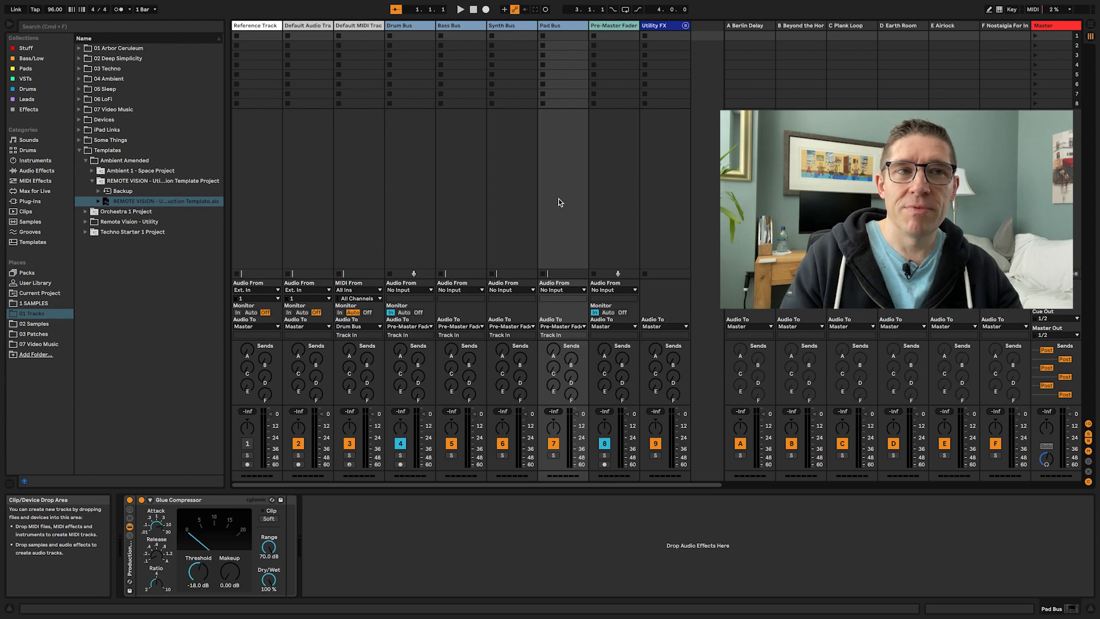
{"action": "left_click", "coordinate": [628, 193]}
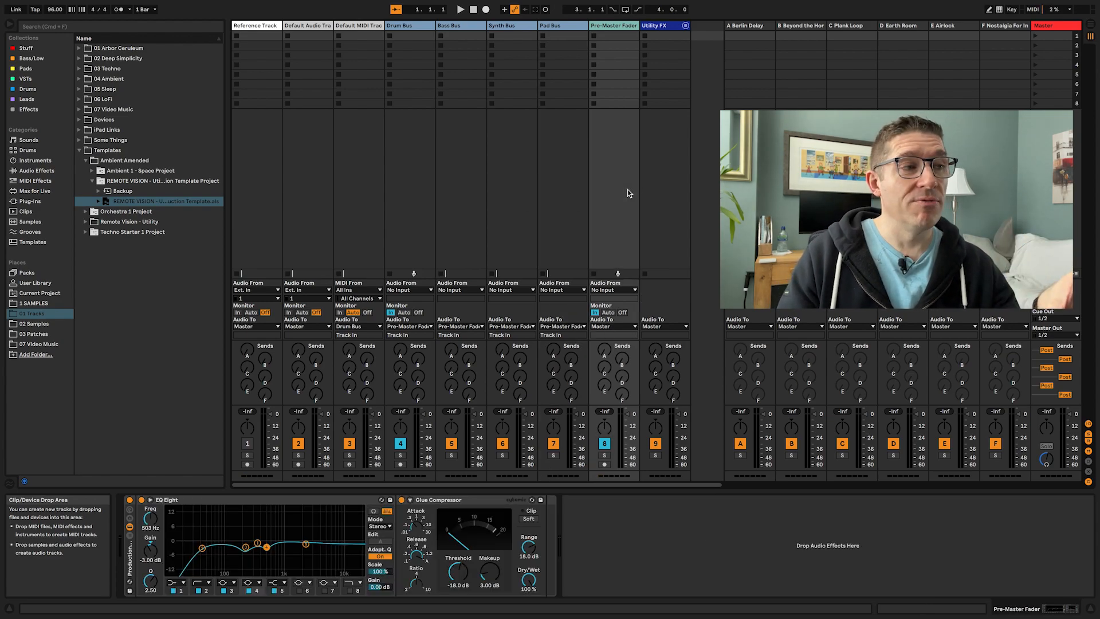
{"action": "left_click", "coordinate": [191, 502]}
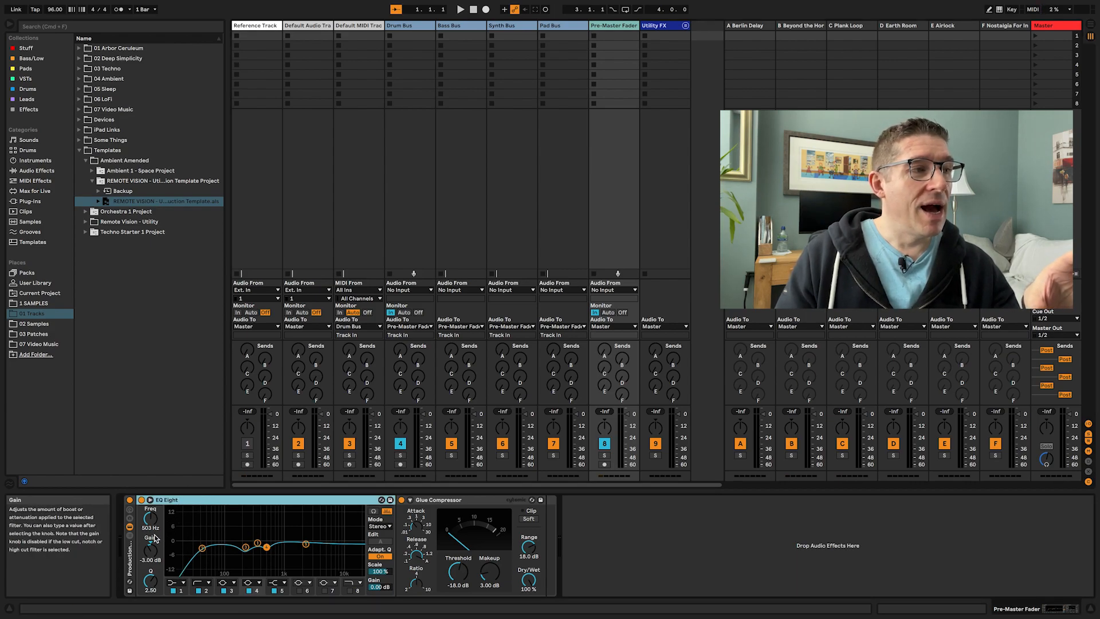
{"action": "left_click", "coordinate": [181, 592]}
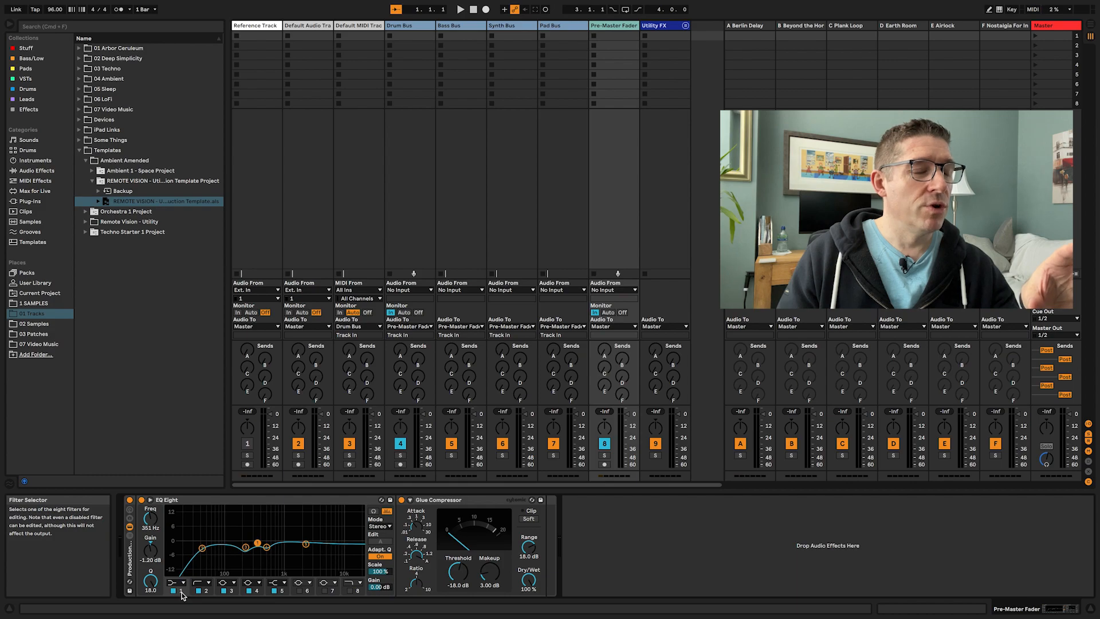
{"action": "left_click", "coordinate": [206, 592]}
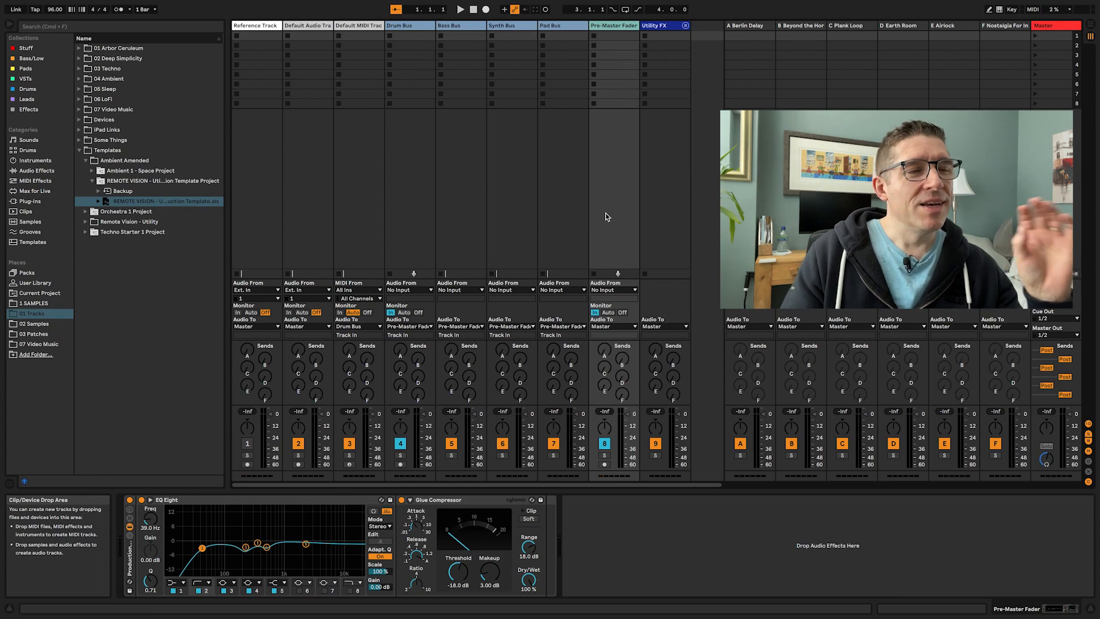
Compare the device chains of the Drum Bus and Pad Bus with that of the Pre-Master Fader.
{"action": "left_click", "coordinate": [412, 213]}
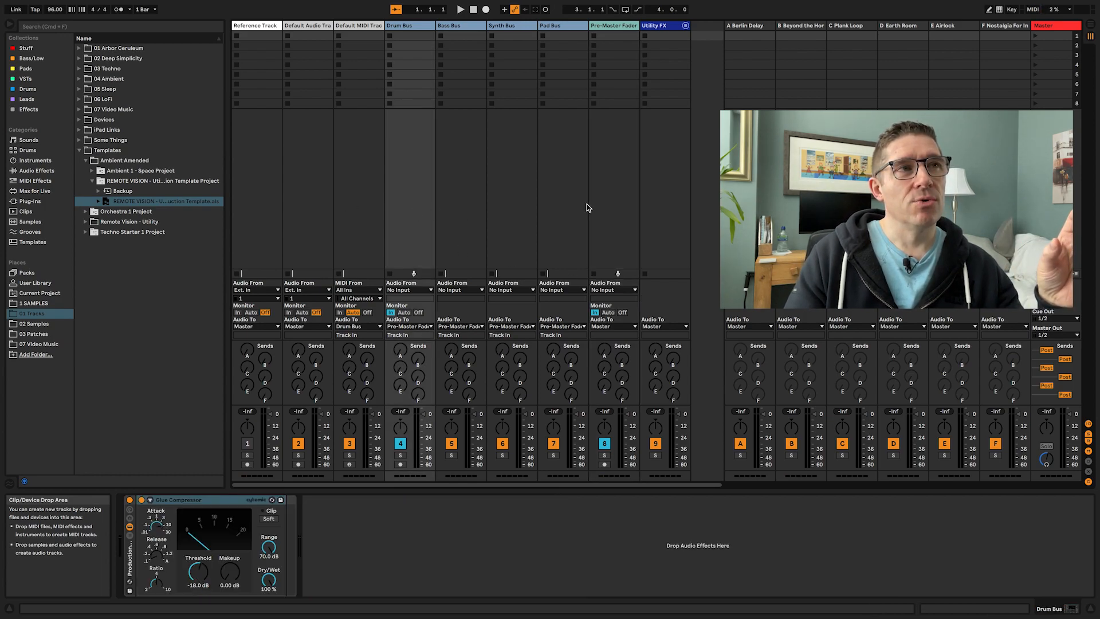
{"action": "left_click", "coordinate": [569, 208]}
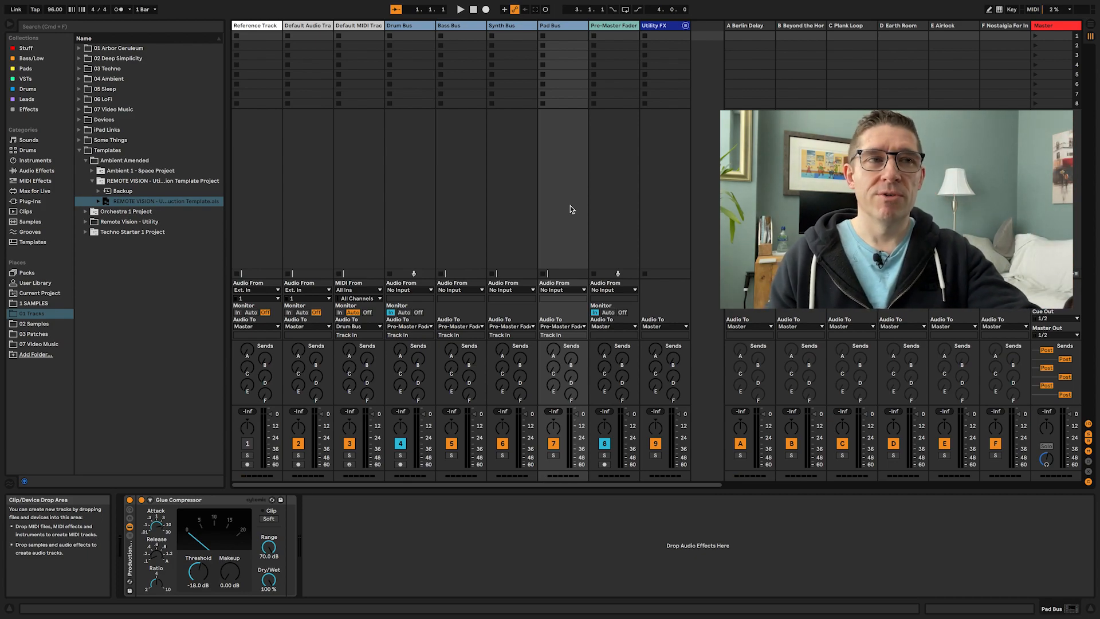
{"action": "left_click", "coordinate": [612, 184]}
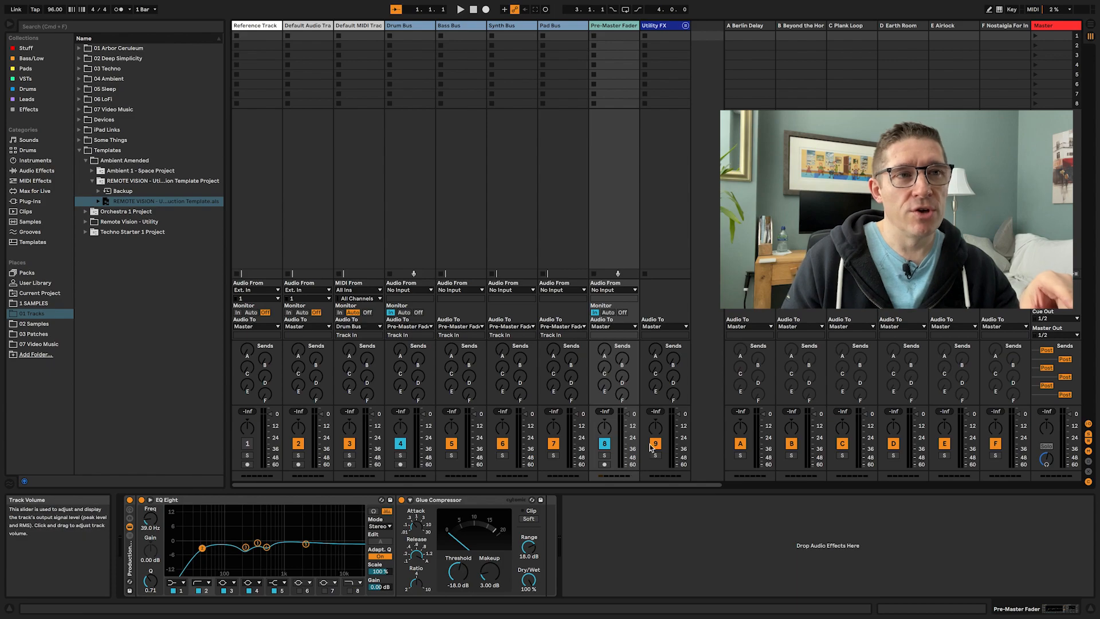
Mute the Utility FX track and reactivate it.
{"action": "left_click", "coordinate": [657, 29]}
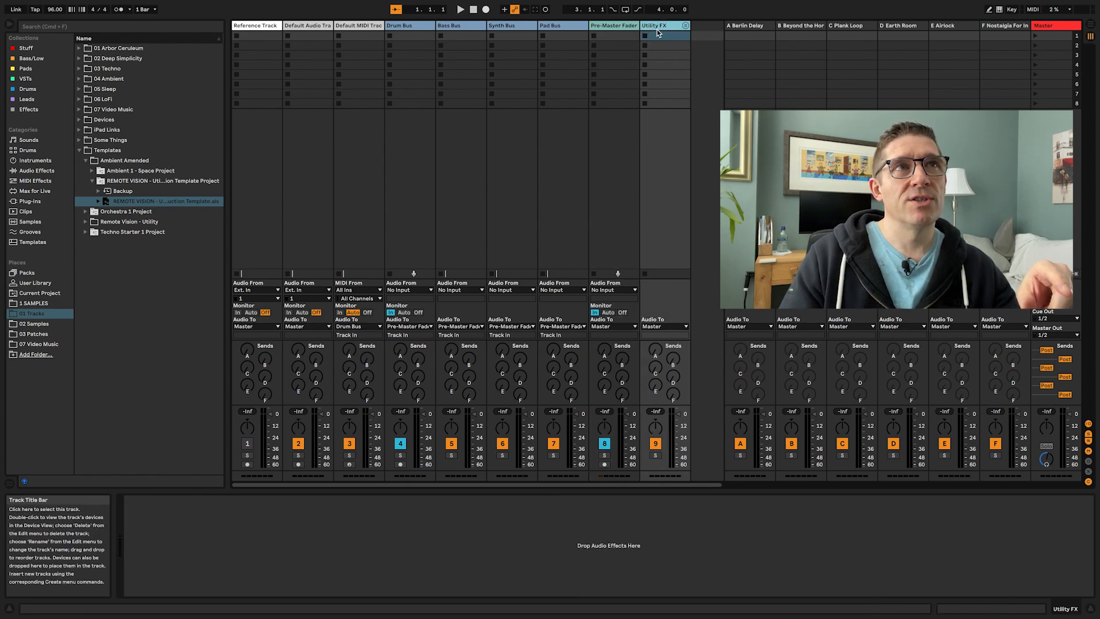
{"action": "left_click", "coordinate": [656, 444]}
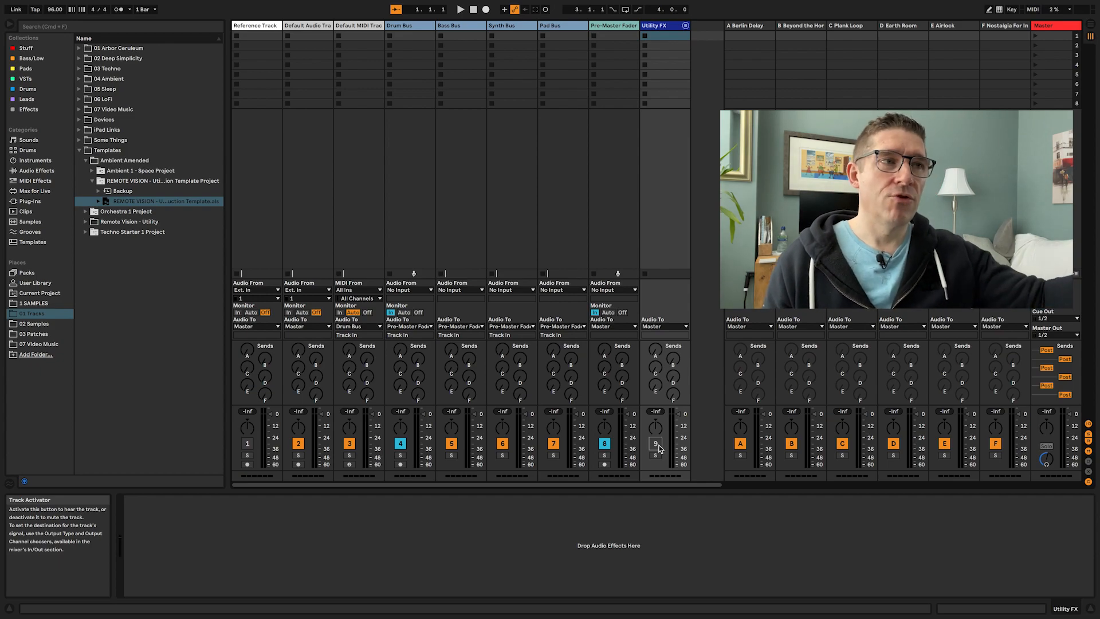
{"action": "left_click", "coordinate": [656, 444]}
{"action": "left_click", "coordinate": [587, 218]}
{"action": "left_click", "coordinate": [621, 219]}
{"action": "left_click", "coordinate": [661, 210]}
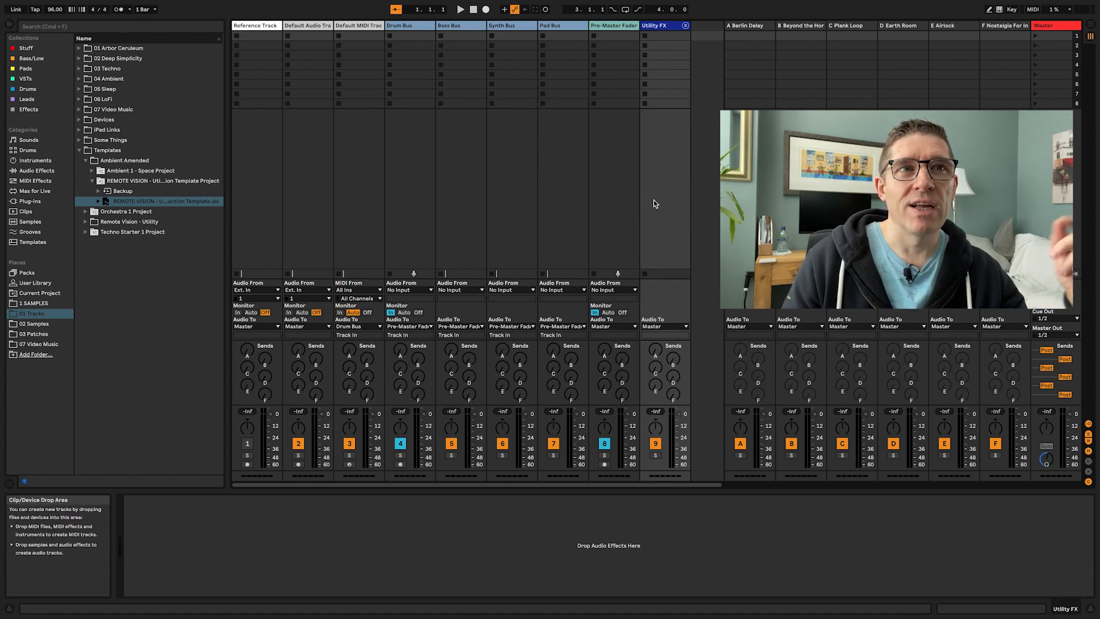
Review the effects on return tracks A to F, from Berlin Delay to Nostalgia For Infinity, and the Master's Limiter.
{"action": "scroll", "coordinate": [655, 201], "scroll_direction": "right", "scroll_amount": 1}
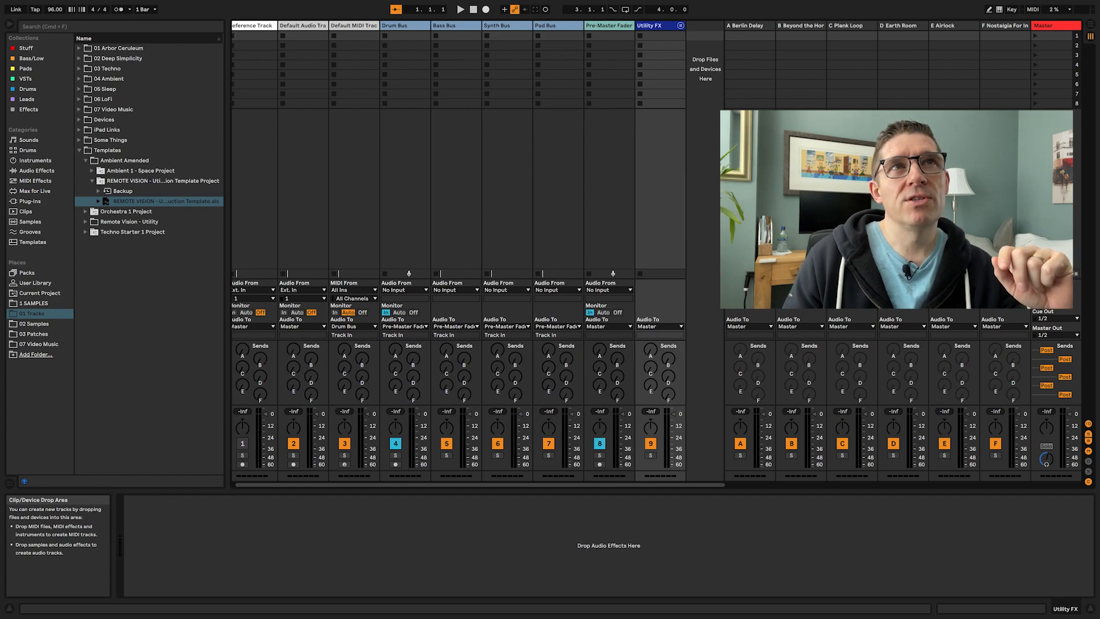
{"action": "key", "text": "Right"}
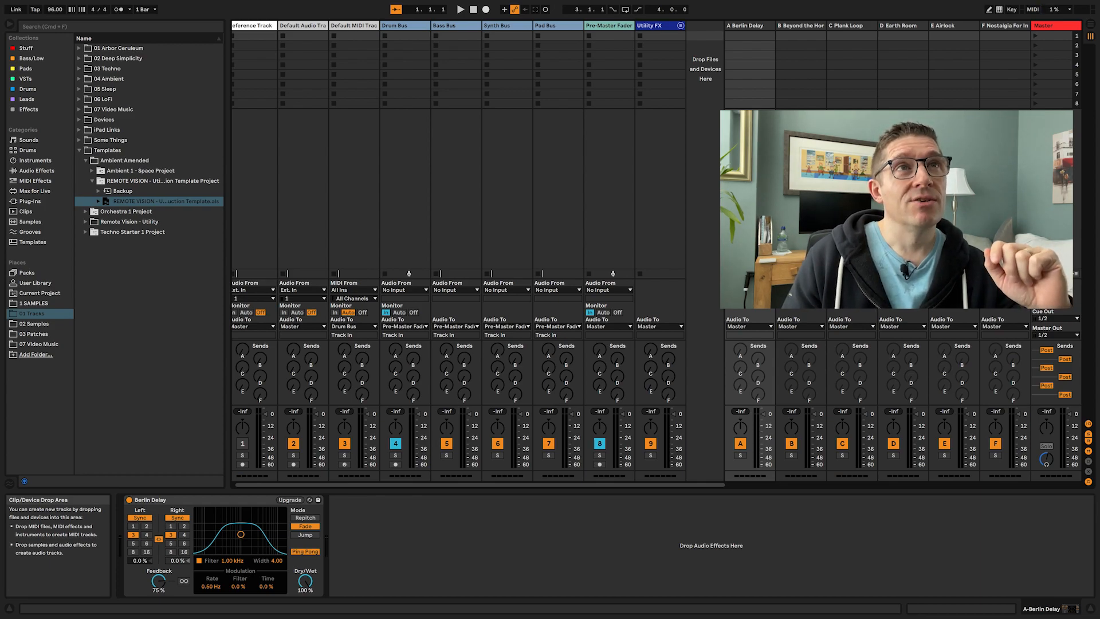
{"action": "key", "text": "Right"}
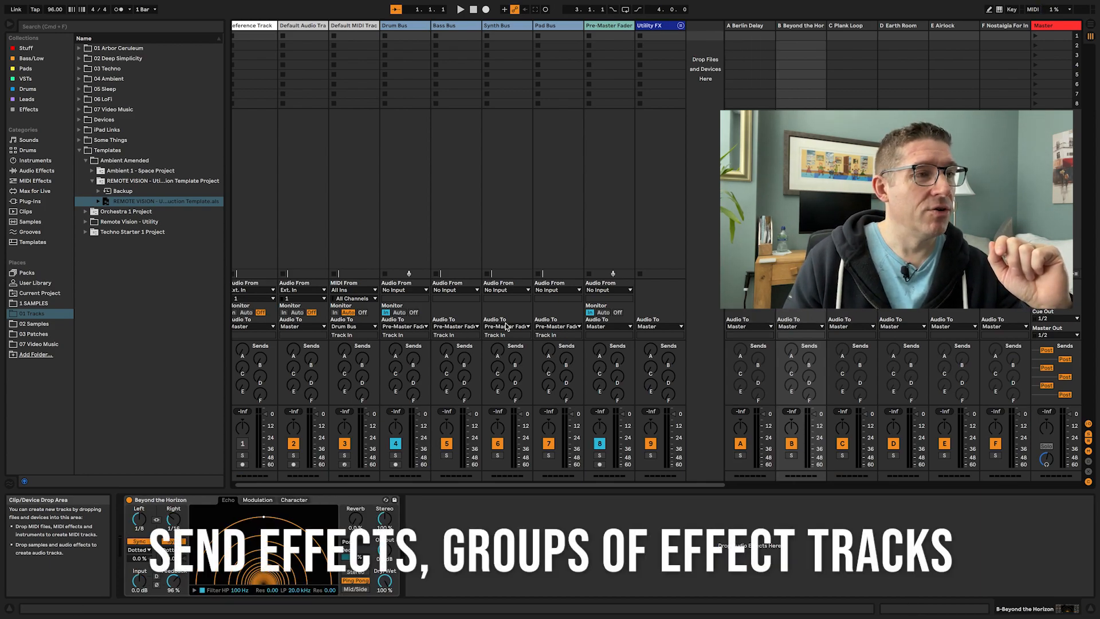
{"action": "key", "text": "Right"}
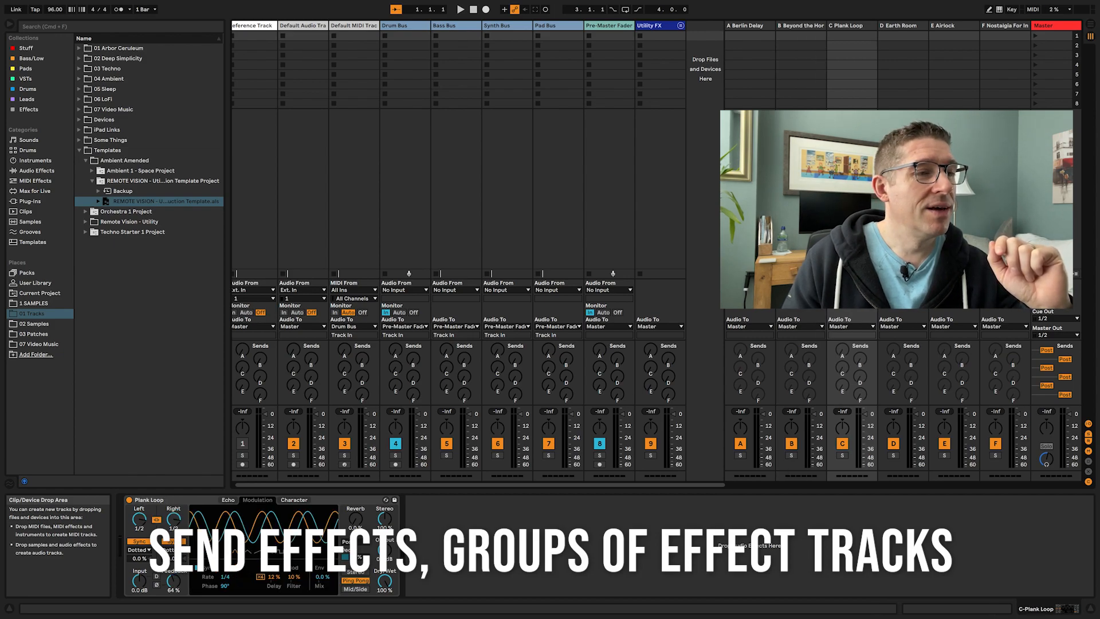
{"action": "key", "text": "Right"}
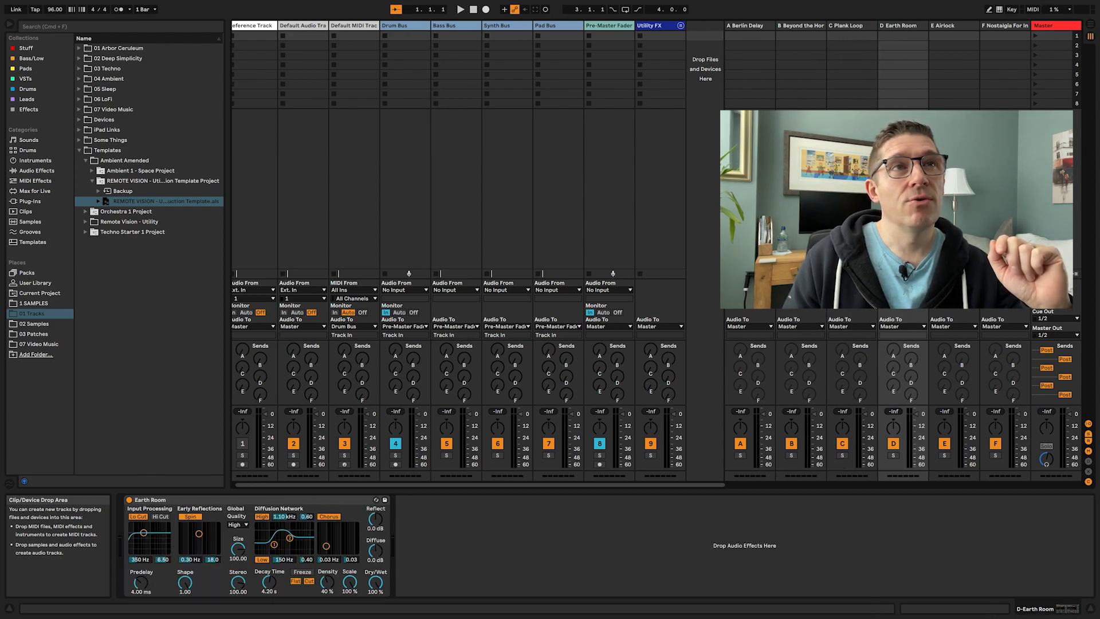
{"action": "key", "text": "Right"}
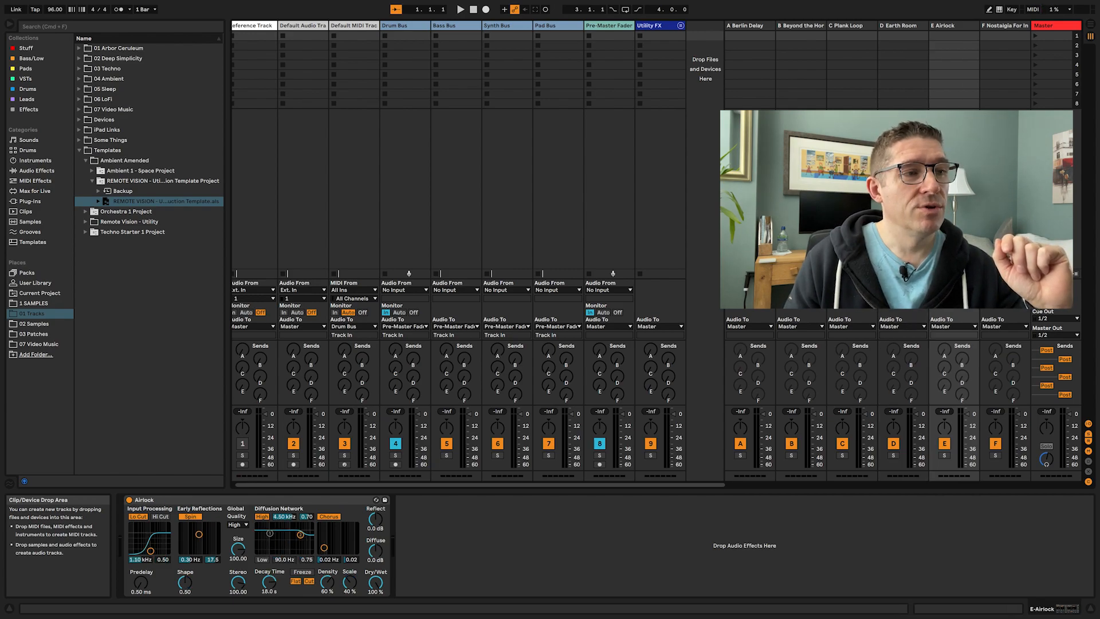
{"action": "key", "text": "Right"}
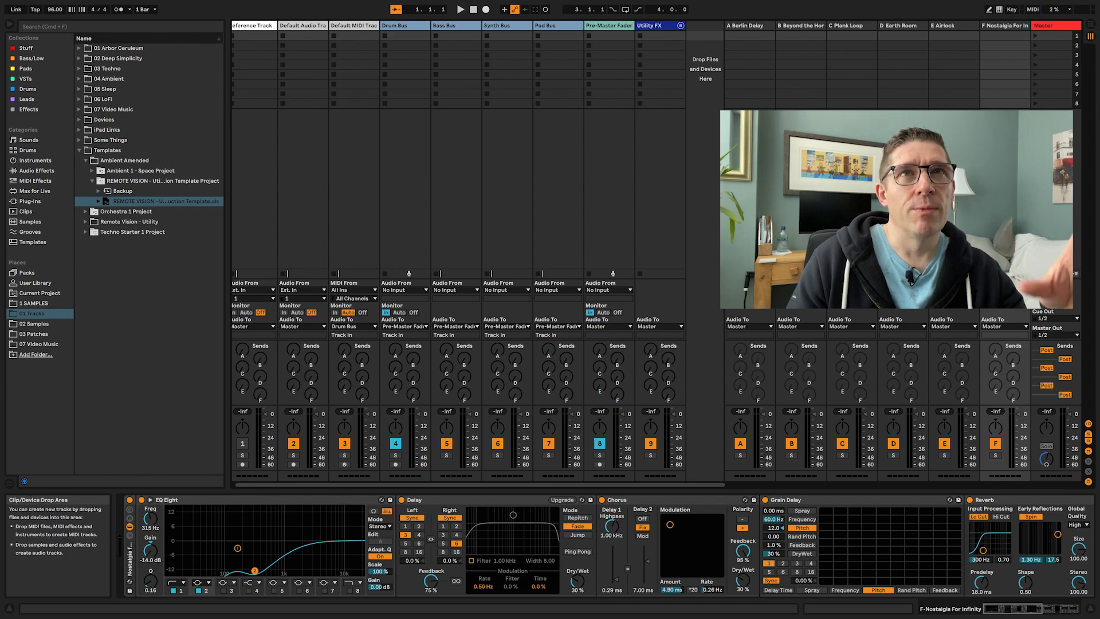
{"action": "left_click", "coordinate": [1055, 25]}
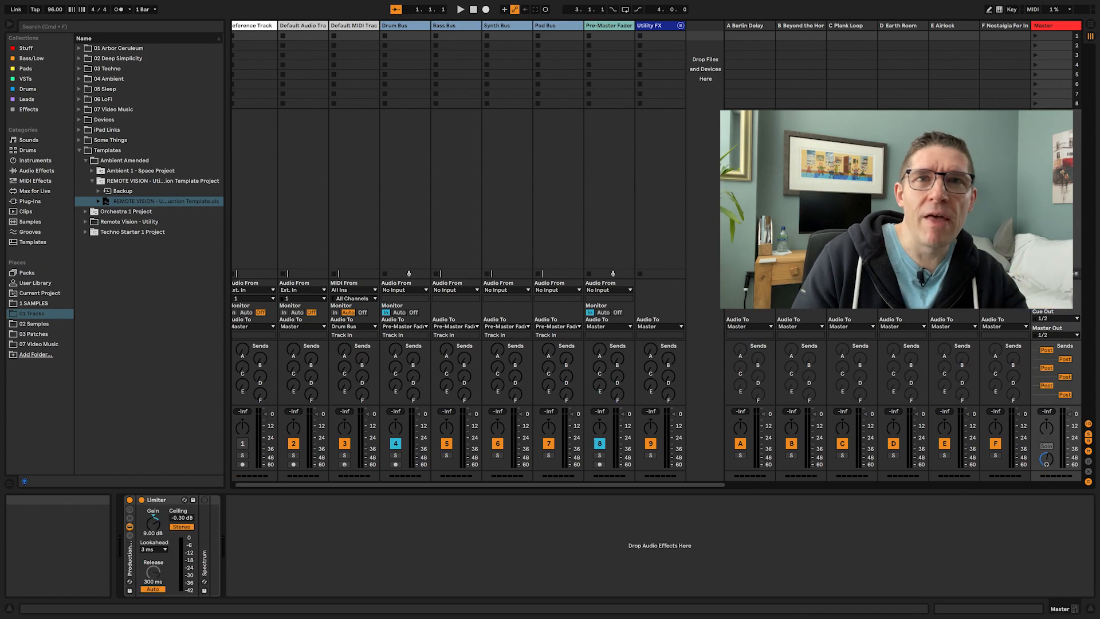
{"action": "left_click", "coordinate": [745, 26]}
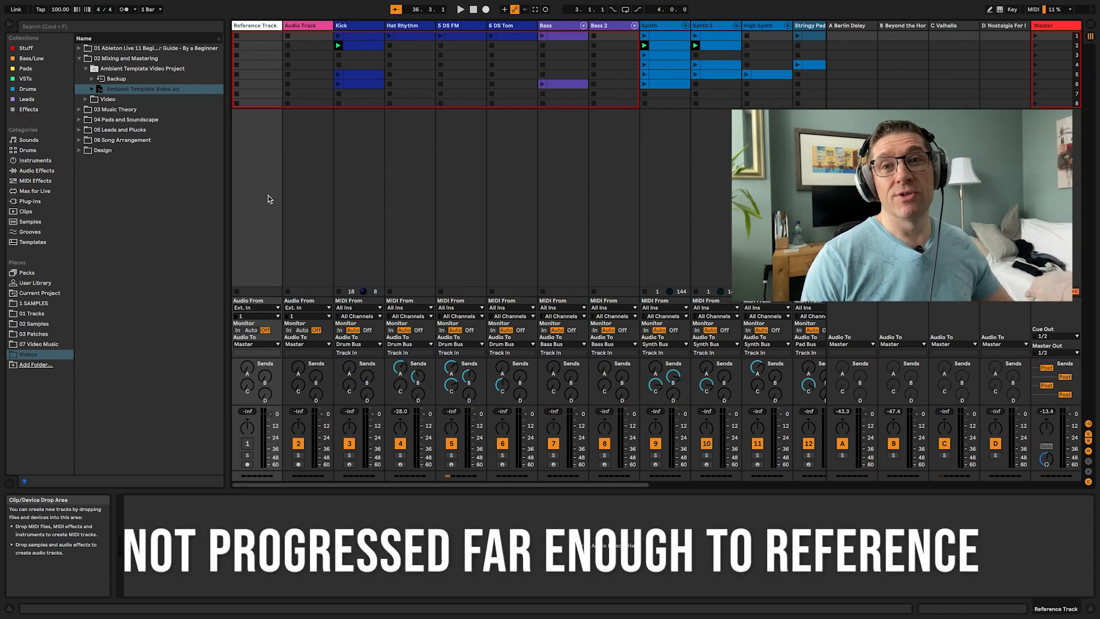
Examine the device chains of the Audio Track, Kick and Hat Rhythm tracks.
{"action": "left_click", "coordinate": [315, 185]}
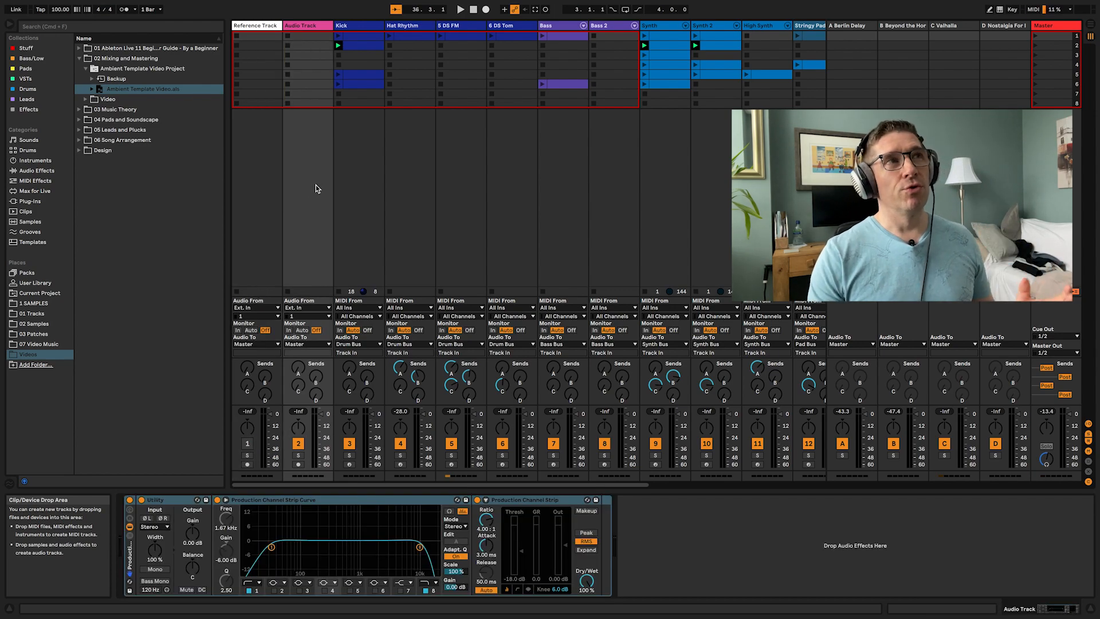
{"action": "left_click", "coordinate": [361, 187]}
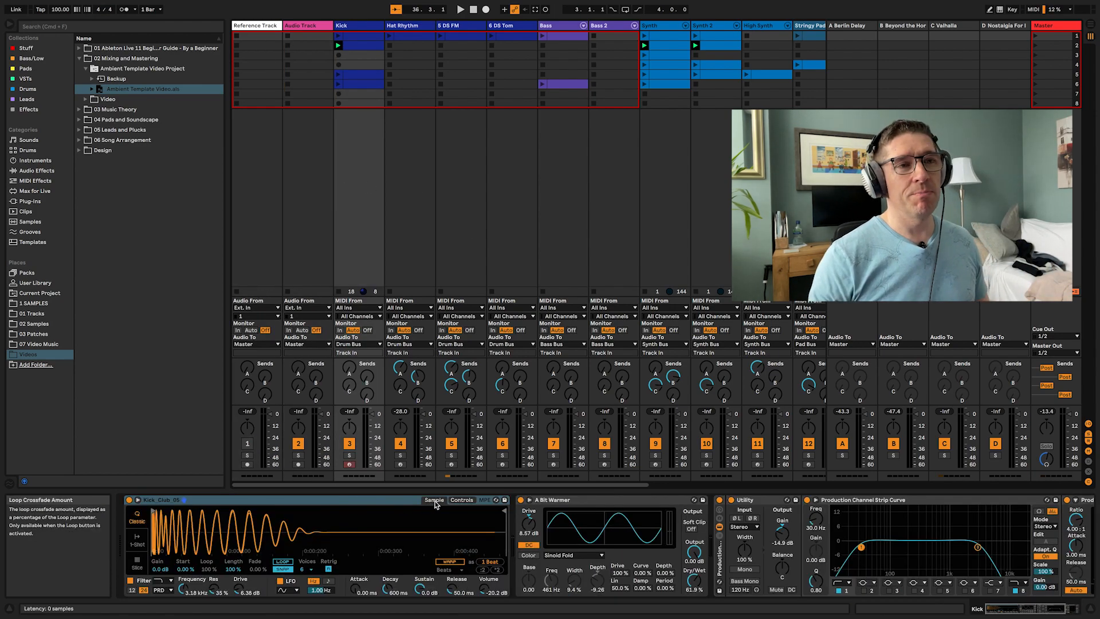
{"action": "scroll", "coordinate": [465, 510], "scroll_direction": "right", "scroll_amount": 5}
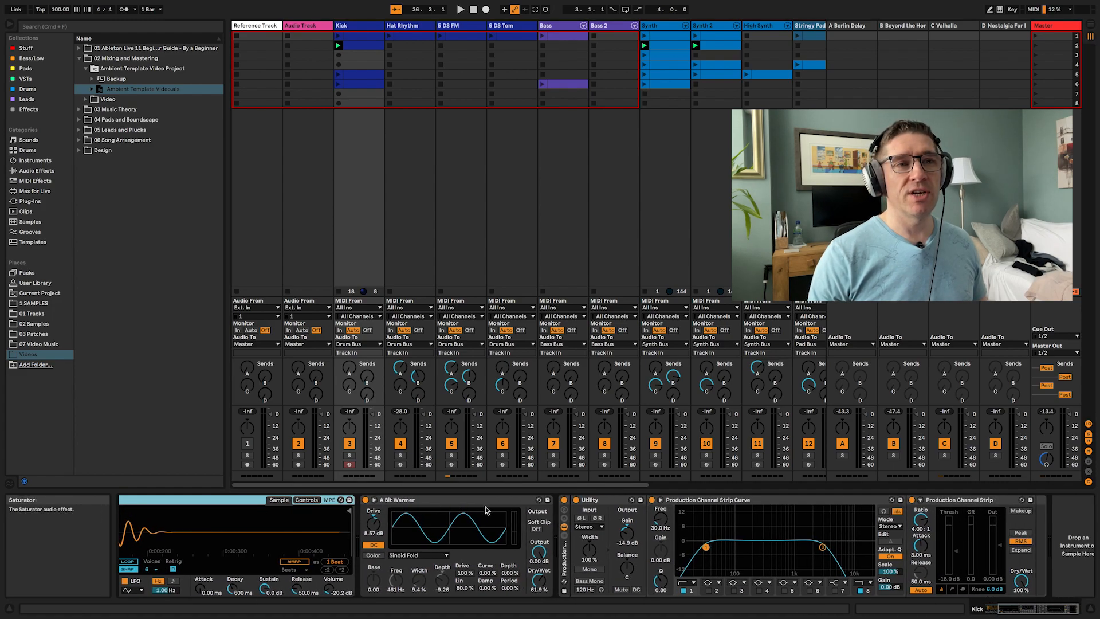
{"action": "scroll", "coordinate": [487, 509], "scroll_direction": "right", "scroll_amount": 1}
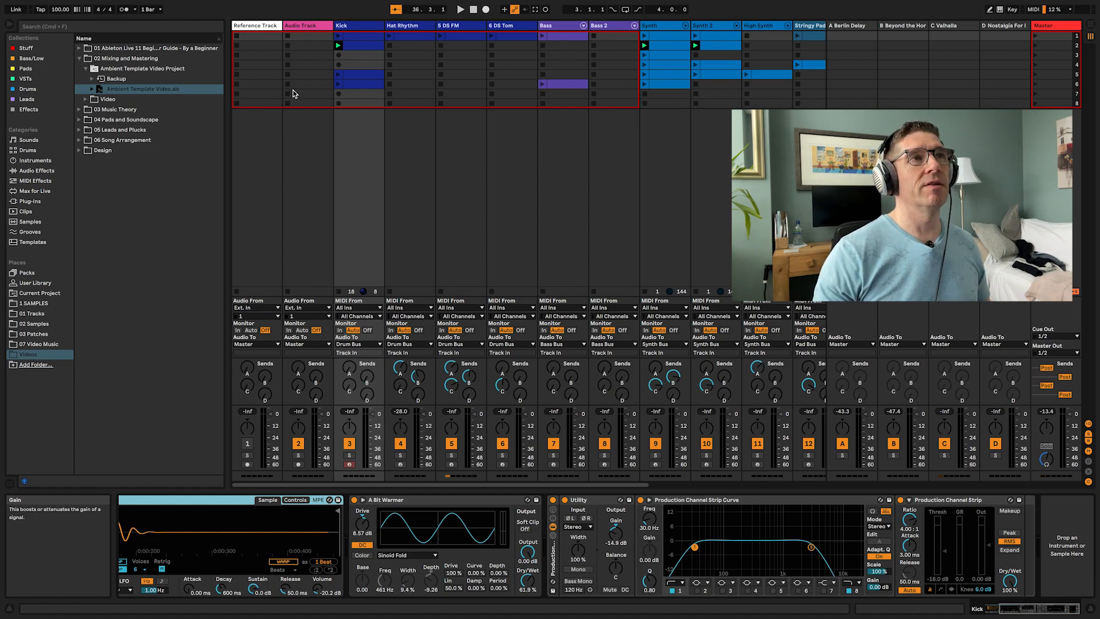
{"action": "left_click", "coordinate": [388, 228]}
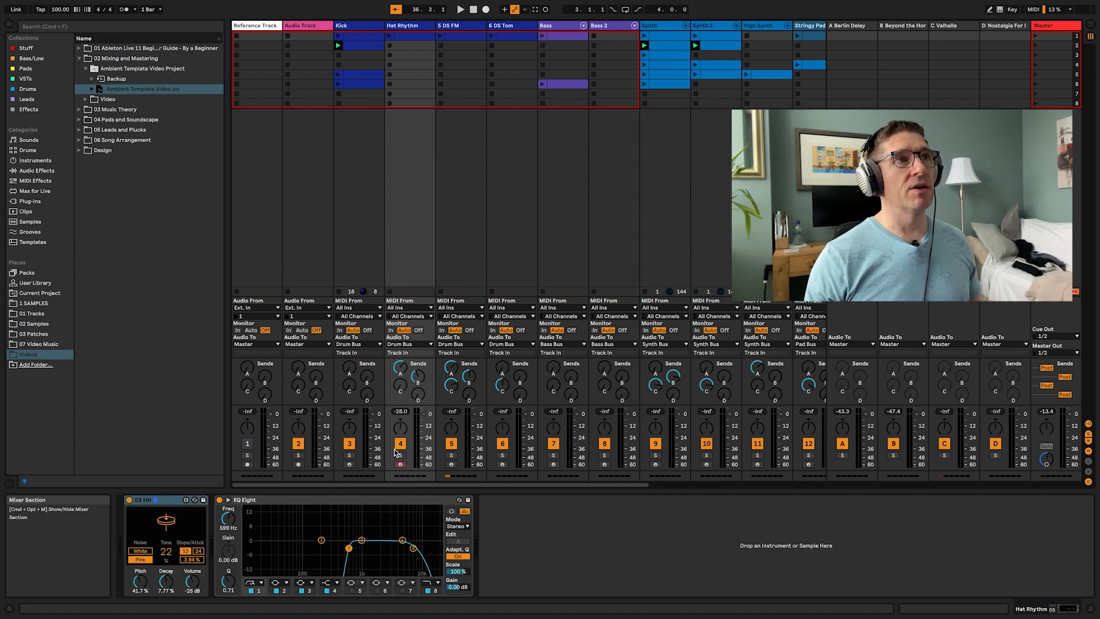
Launch scene 1 and solo the Hat Rhythm track, showing its drum synth and EQ Eight.
{"action": "left_click", "coordinate": [1034, 35]}
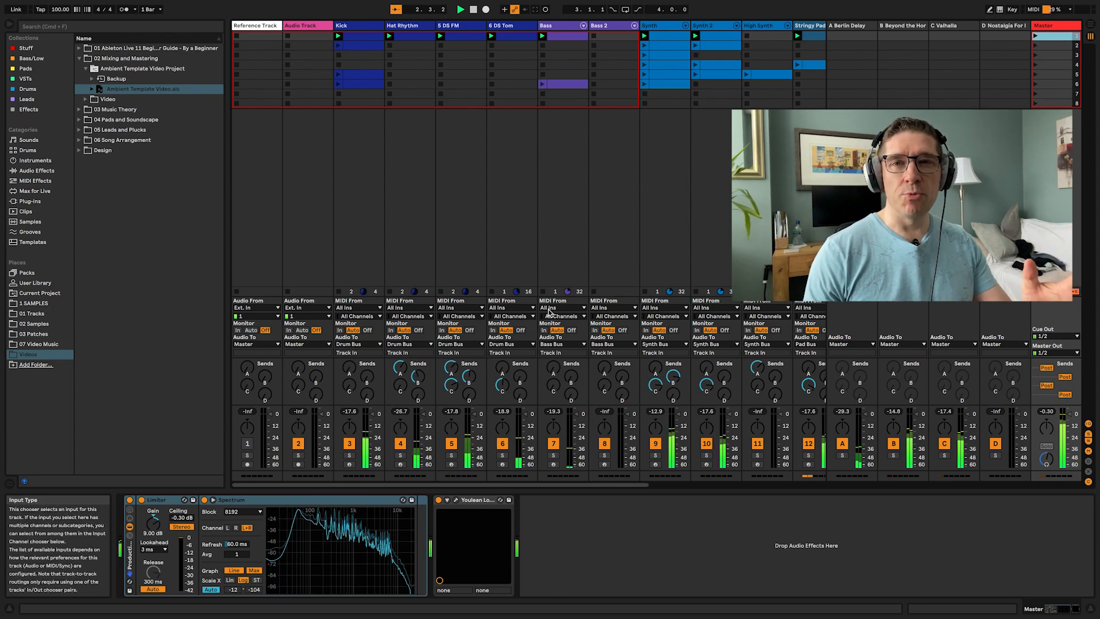
{"action": "left_click", "coordinate": [400, 457]}
{"action": "left_click", "coordinate": [415, 232]}
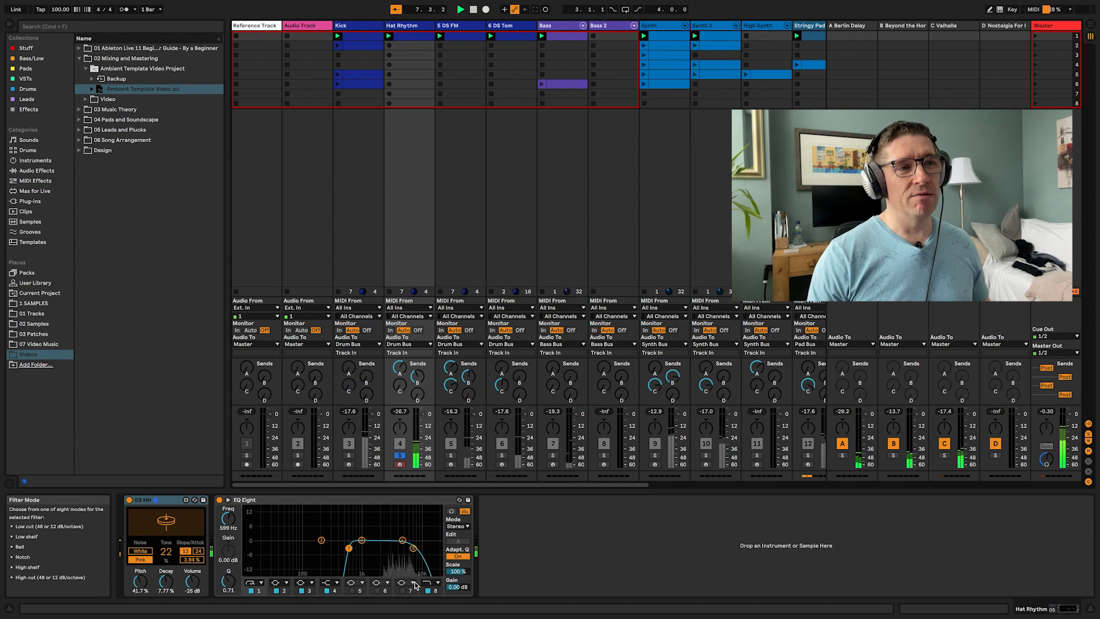
Audition the 5 DS FM and 6 DS Tom tracks in solo and review the device chain of each.
{"action": "left_click", "coordinate": [450, 454]}
{"action": "left_click", "coordinate": [452, 229]}
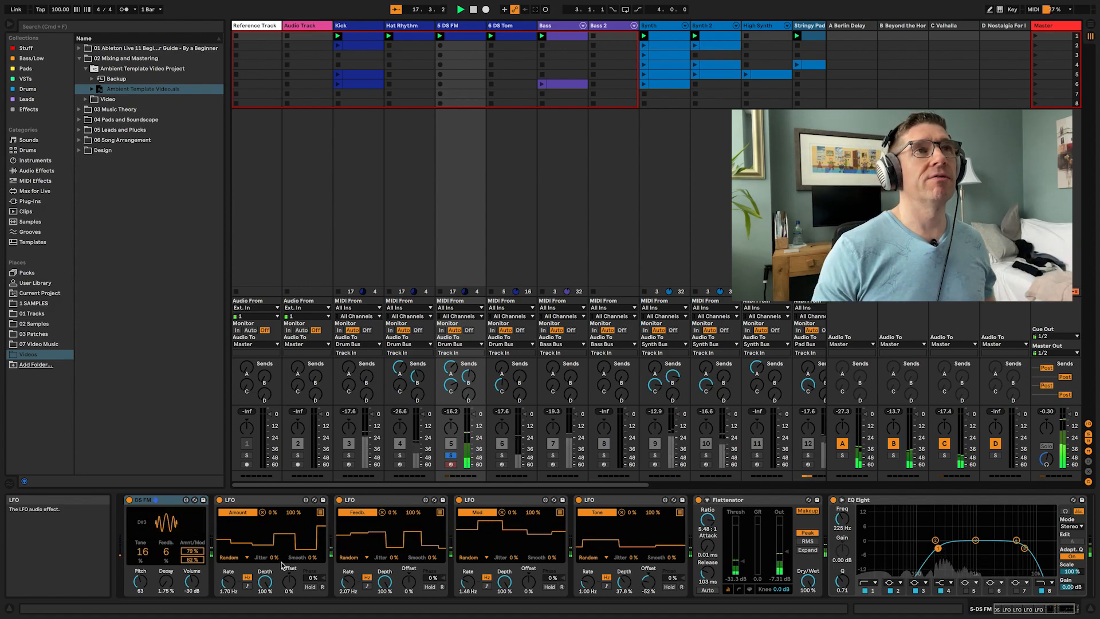
{"action": "left_click", "coordinate": [487, 225]}
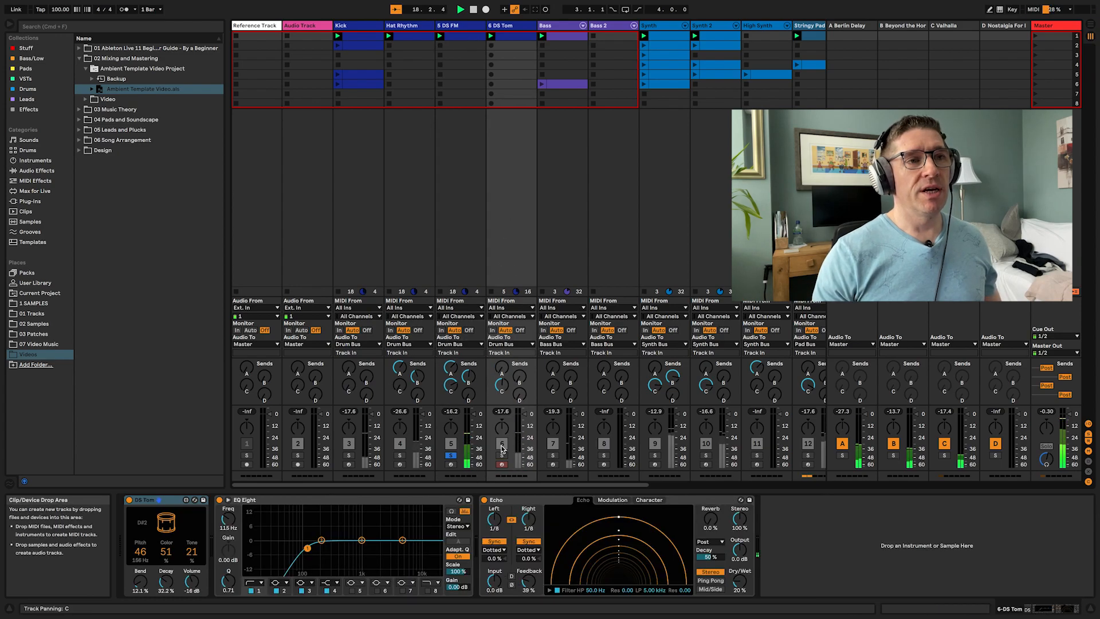
{"action": "left_click", "coordinate": [502, 456]}
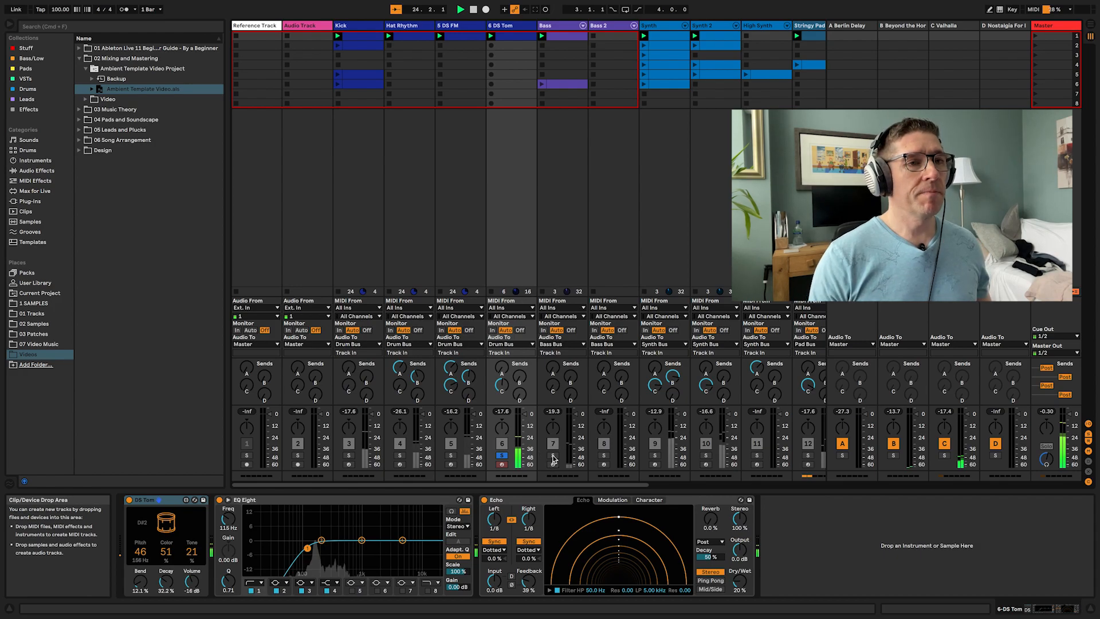
Solo the Bass track and review its devices from the instrument rack to the Production Channel Strip.
{"action": "left_click", "coordinate": [553, 458]}
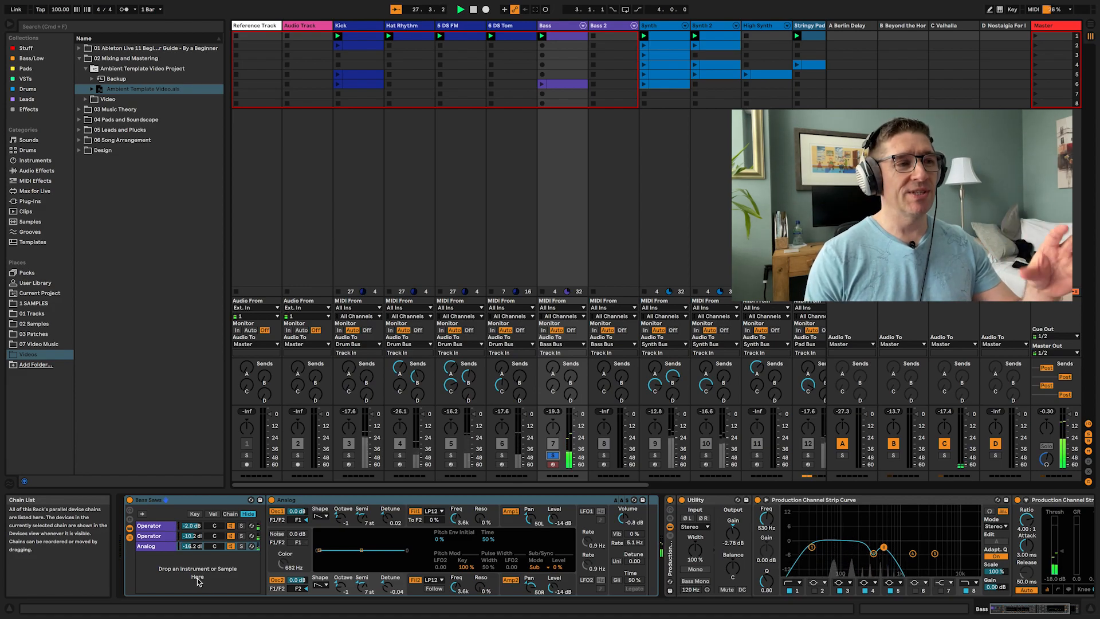
{"action": "left_click", "coordinate": [510, 548]}
{"action": "scroll", "coordinate": [510, 549], "scroll_direction": "right", "scroll_amount": 4}
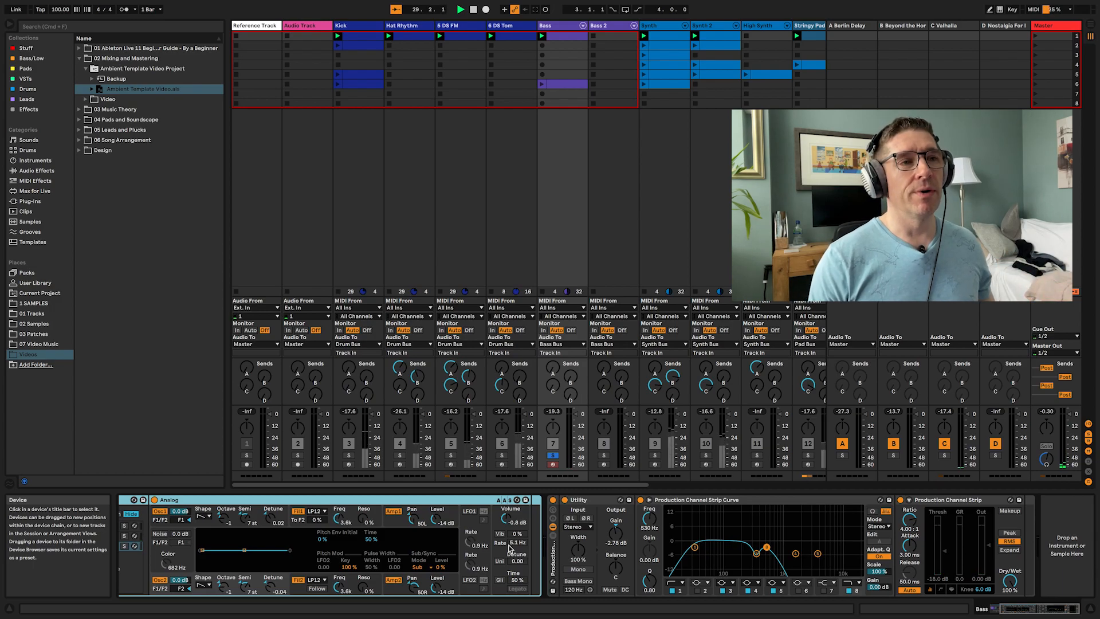
Compare the Drum Bus device chain with the Bass track's chain while the bass plays in solo.
{"action": "left_click", "coordinate": [520, 235]}
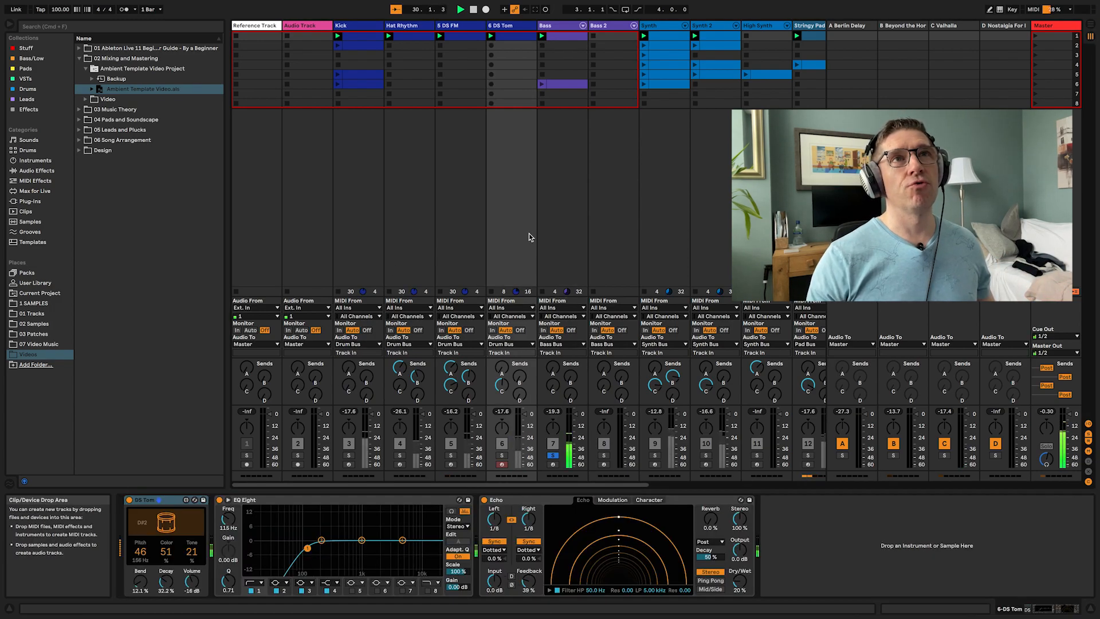
{"action": "scroll", "coordinate": [528, 236], "scroll_direction": "right", "scroll_amount": 5}
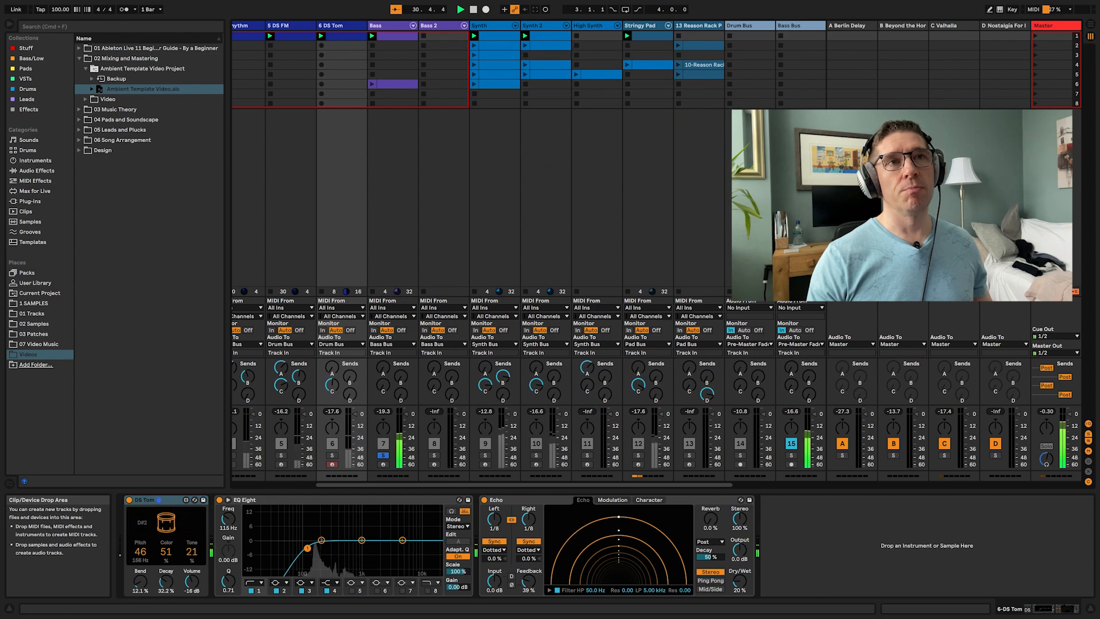
{"action": "left_click", "coordinate": [383, 448]}
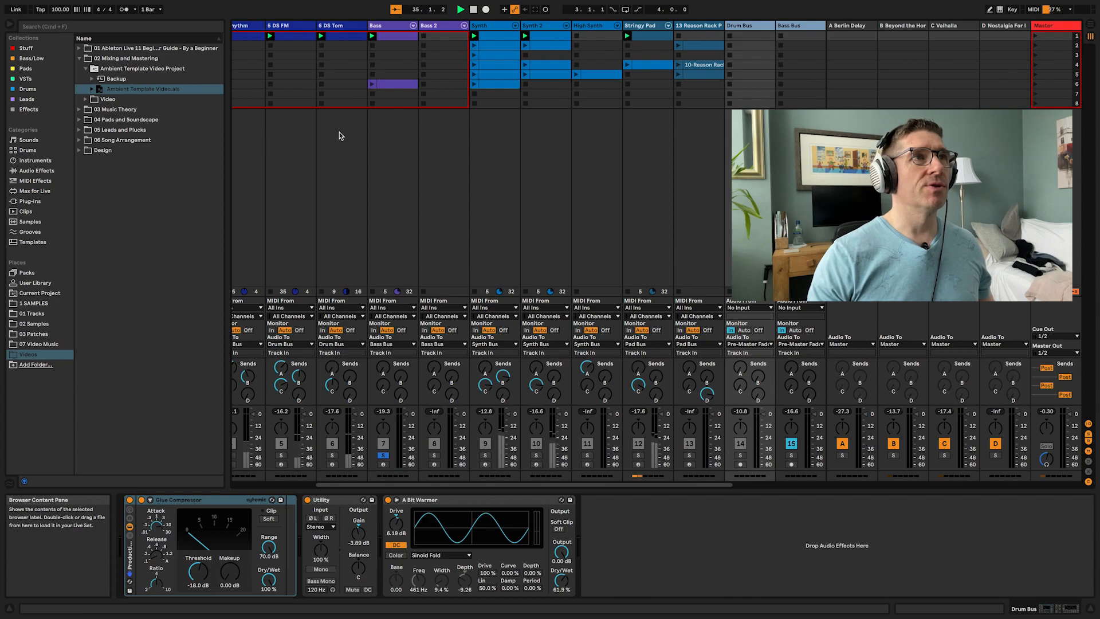
{"action": "left_click", "coordinate": [403, 201]}
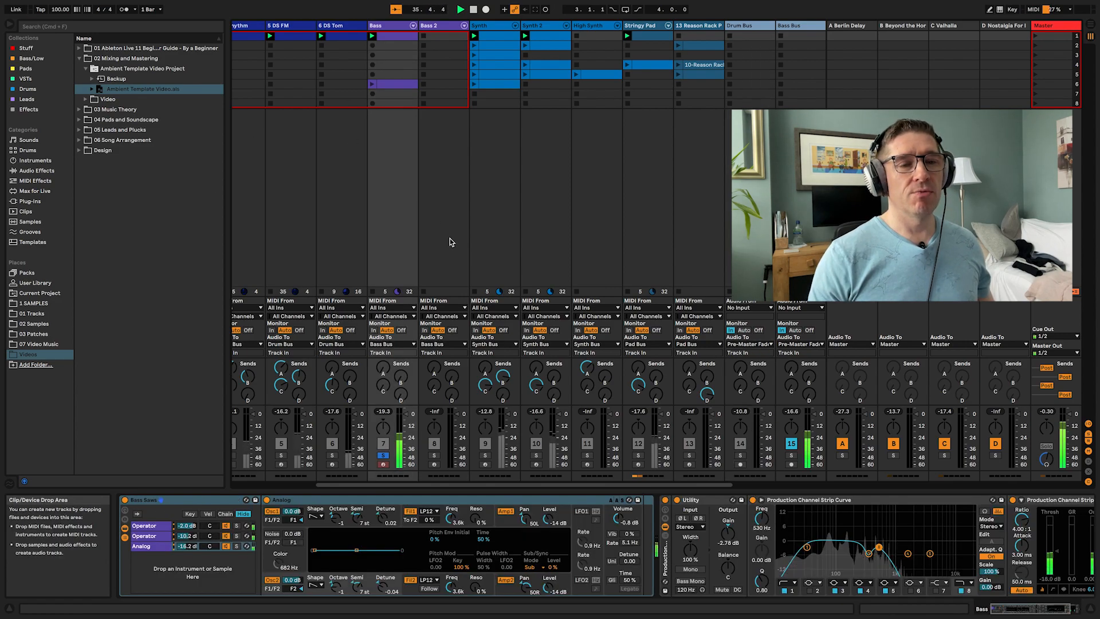
{"action": "scroll", "coordinate": [495, 537], "scroll_direction": "right", "scroll_amount": 4}
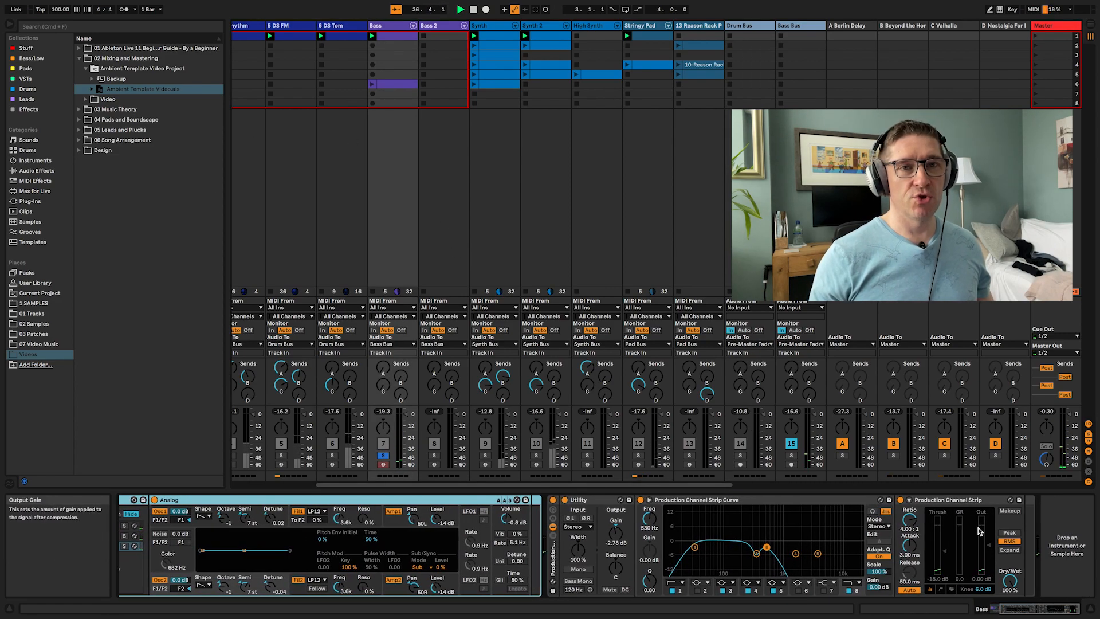
Examine the Bass 2 track's device chain from its instrument rack to the sidechained Compressor, and bring up the Bass Bus devices.
{"action": "left_click", "coordinate": [433, 133]}
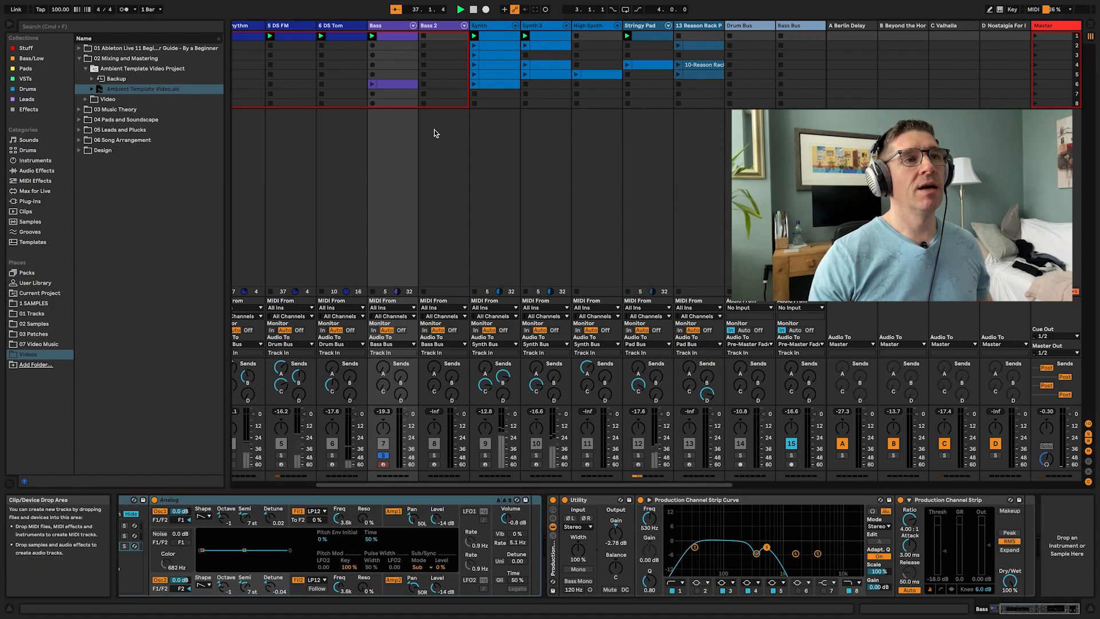
{"action": "left_click", "coordinate": [434, 132]}
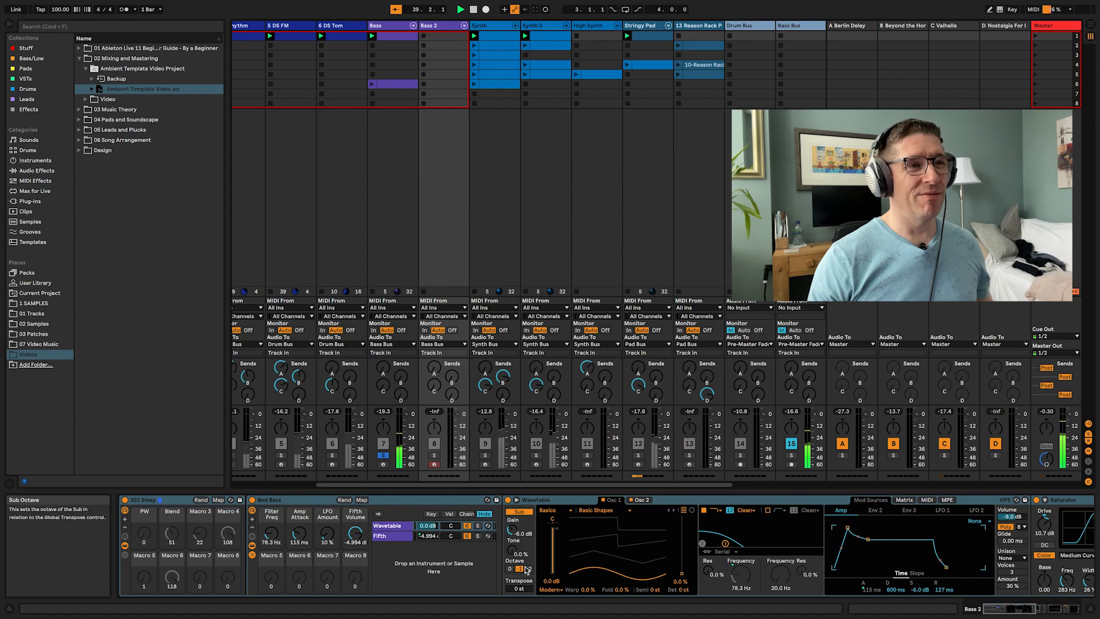
{"action": "scroll", "coordinate": [473, 538], "scroll_direction": "right", "scroll_amount": 15}
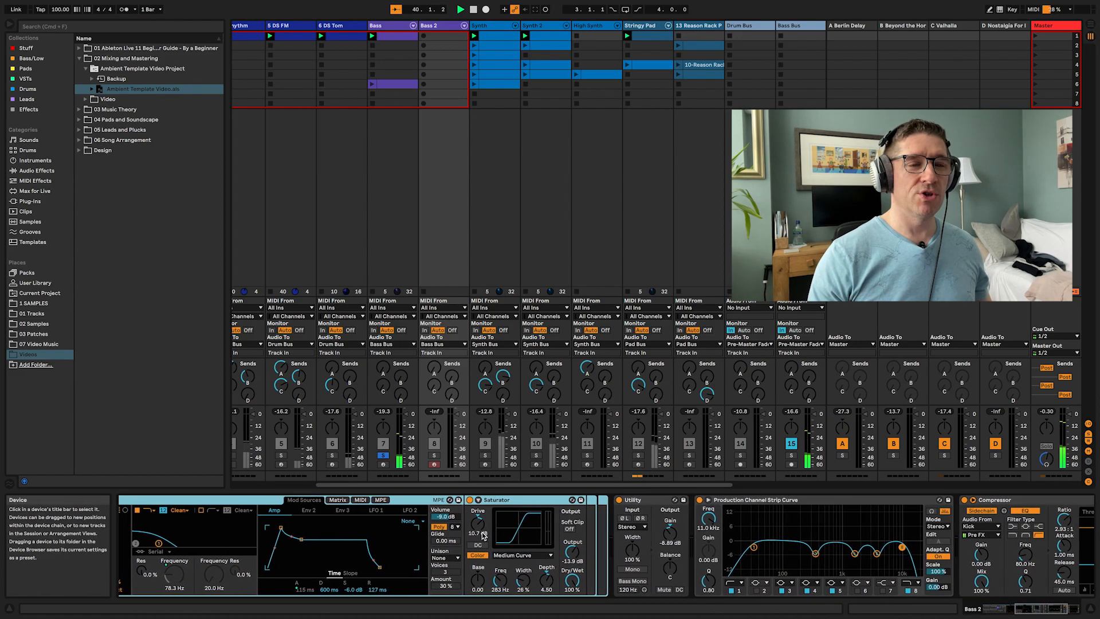
{"action": "scroll", "coordinate": [473, 536], "scroll_direction": "right", "scroll_amount": 1}
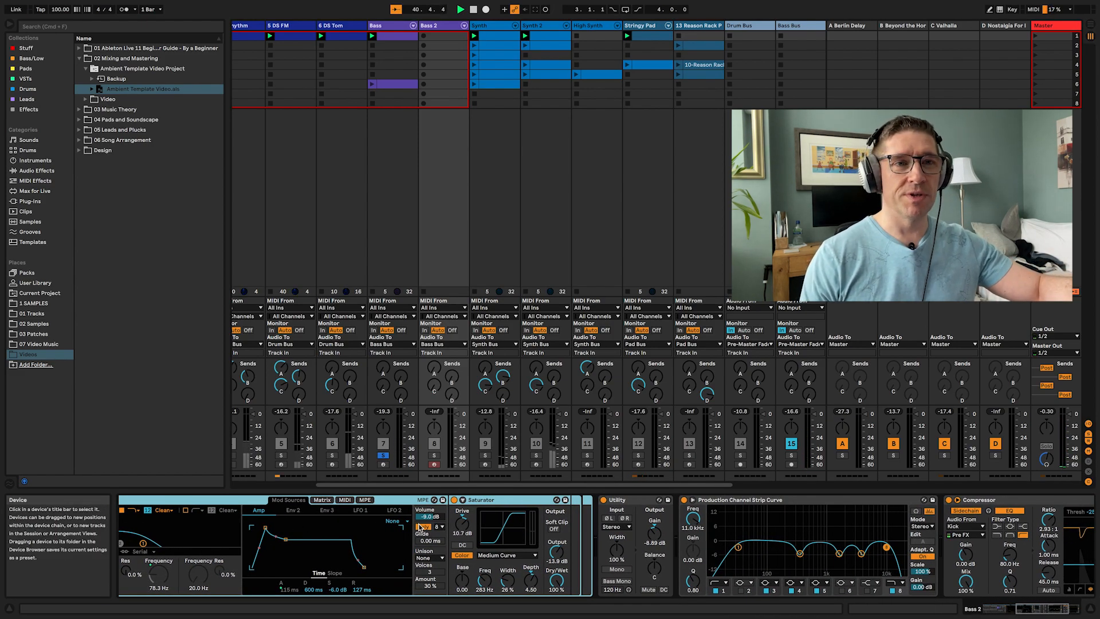
{"action": "scroll", "coordinate": [420, 526], "scroll_direction": "right", "scroll_amount": 5}
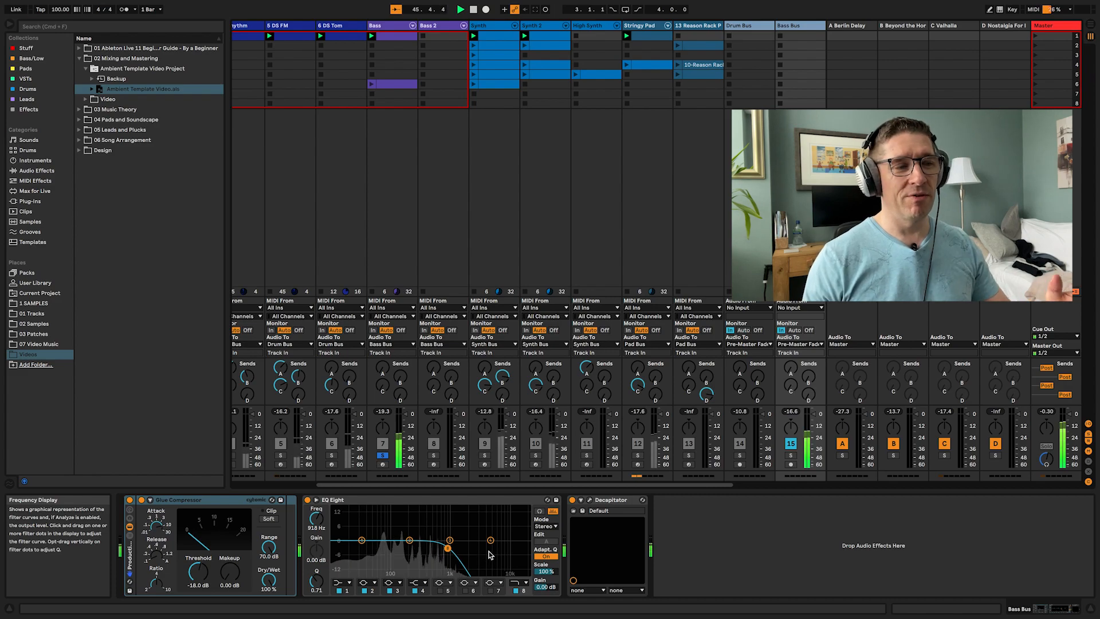
Change band 1 of the Bass Bus EQ Eight to a low-cut filter at 46 Hz.
{"action": "left_click", "coordinate": [342, 582]}
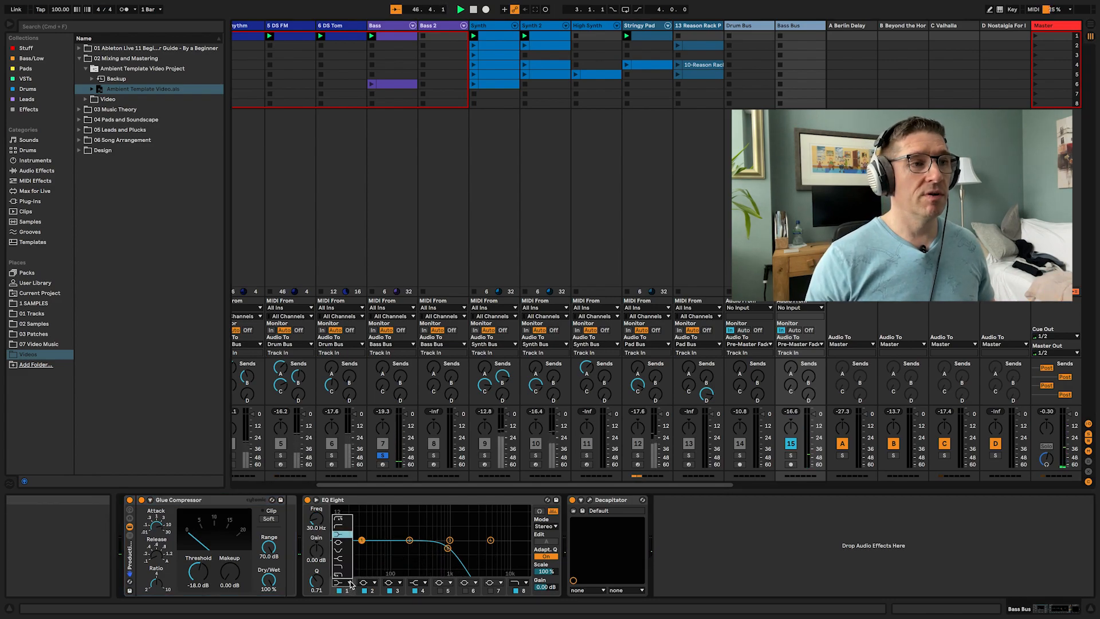
{"action": "left_click", "coordinate": [343, 516]}
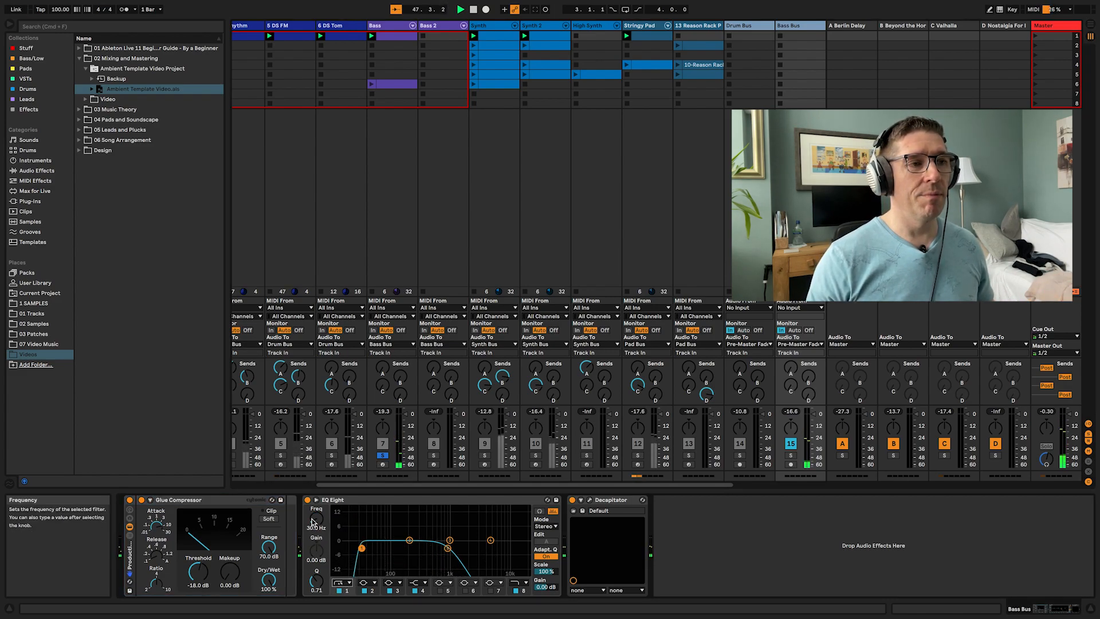
{"action": "left_click_drag", "start_coordinate": [314, 522], "coordinate": [313, 518]}
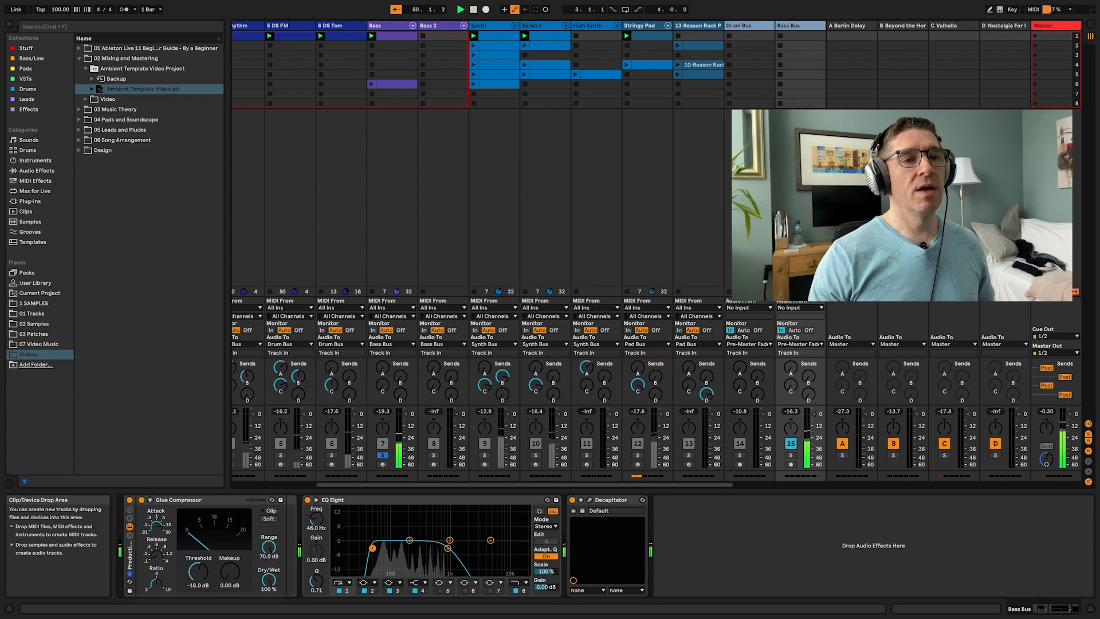
Open the Bass Bus Decapitator, bypass and re-enable it to compare the sound, and close its window.
{"action": "left_click", "coordinate": [590, 500]}
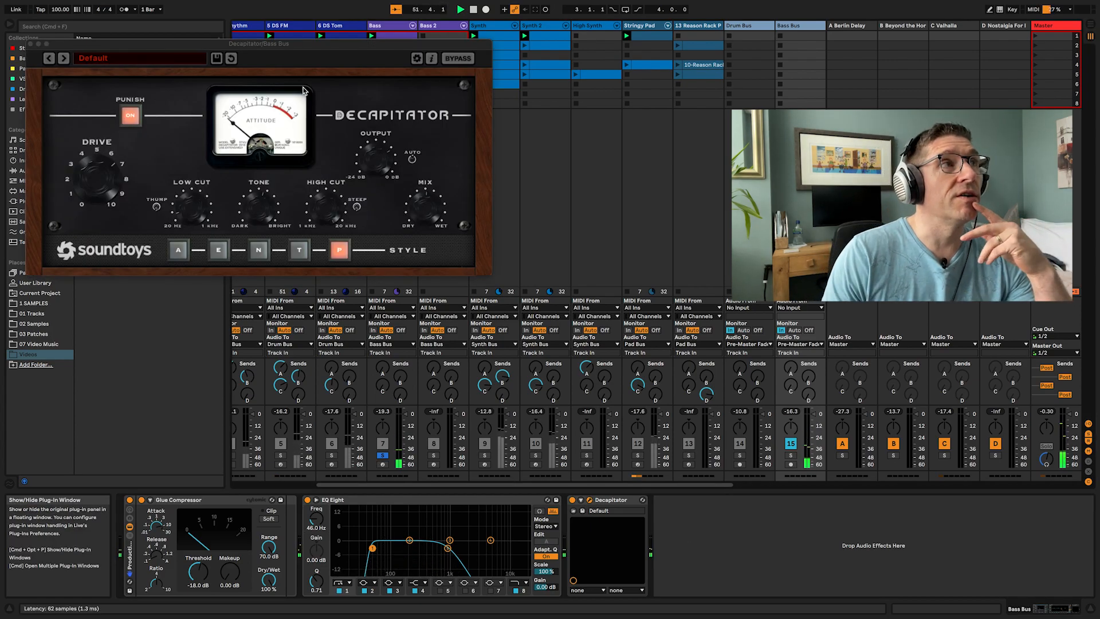
{"action": "left_click", "coordinate": [458, 59]}
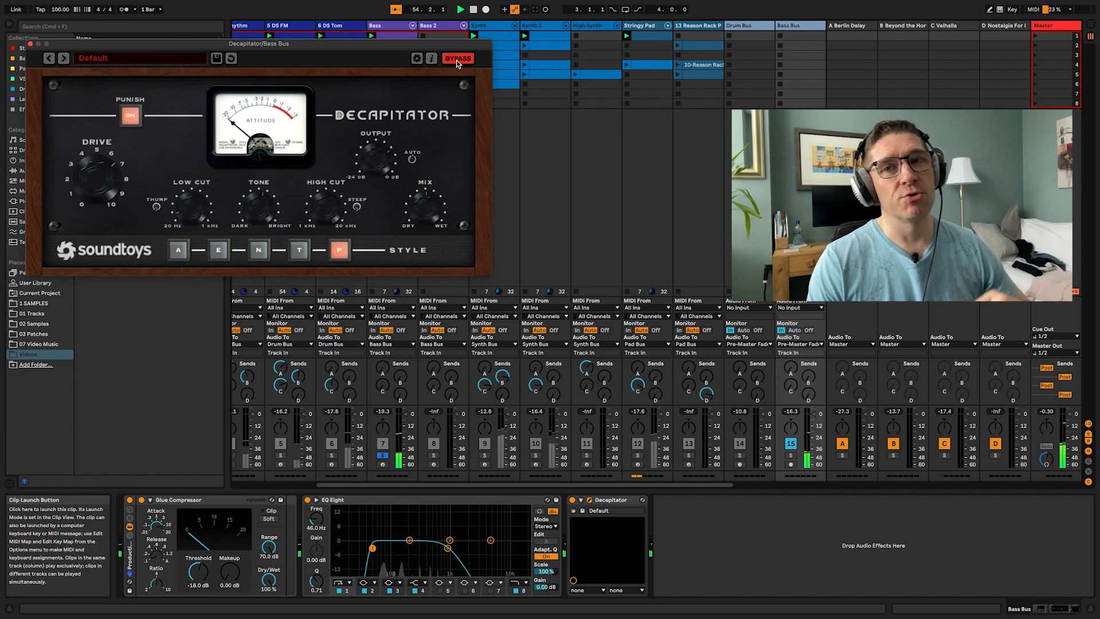
{"action": "left_click", "coordinate": [457, 59]}
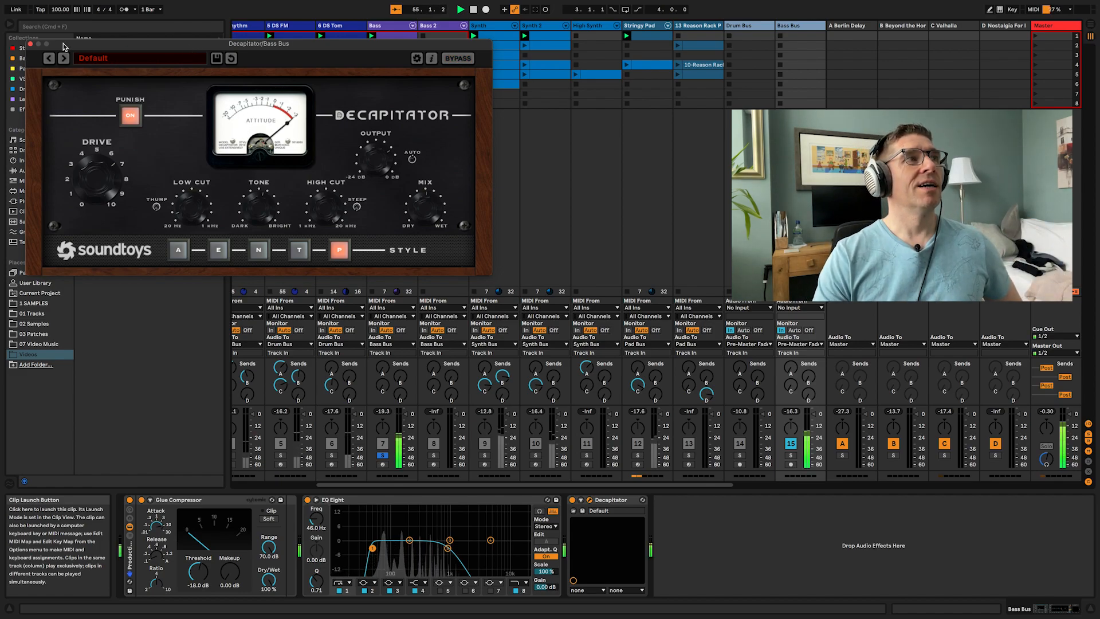
{"action": "left_click", "coordinate": [30, 44]}
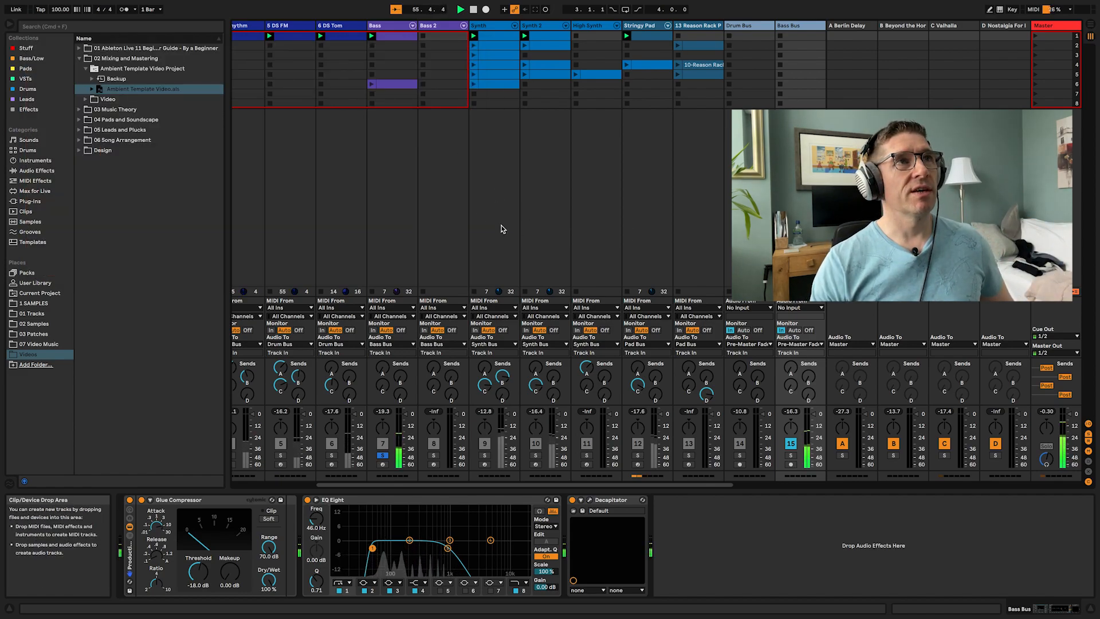
Solo the Synth track and review its chain from the Arpeggiator to the Production Channel Strip, plus the Synth Bus Glue Compressor.
{"action": "left_click", "coordinate": [474, 195]}
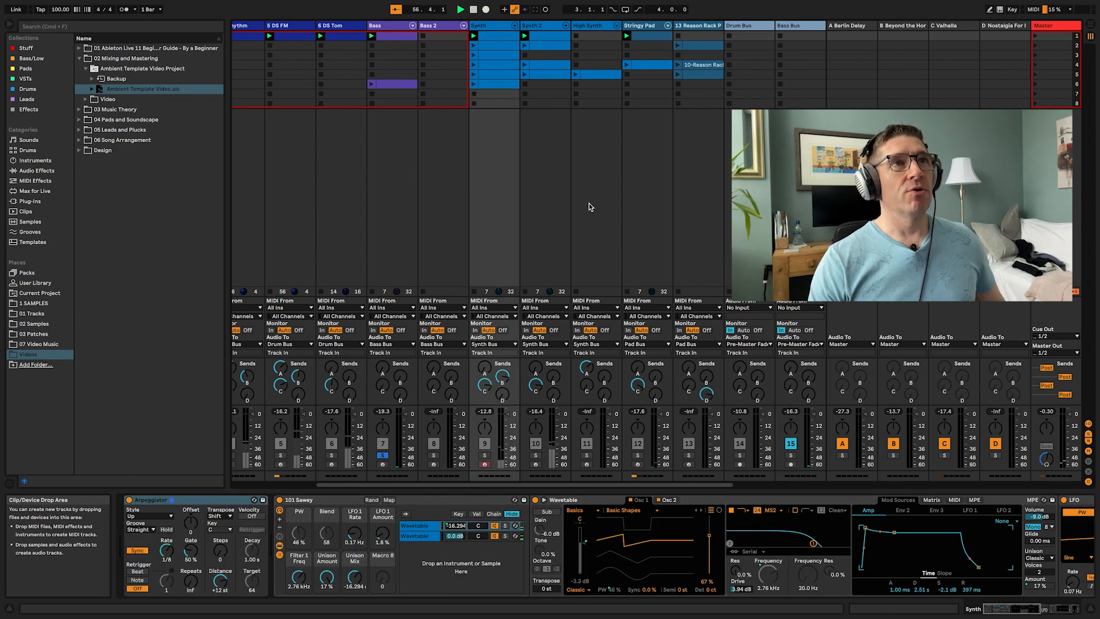
{"action": "left_click", "coordinate": [485, 455]}
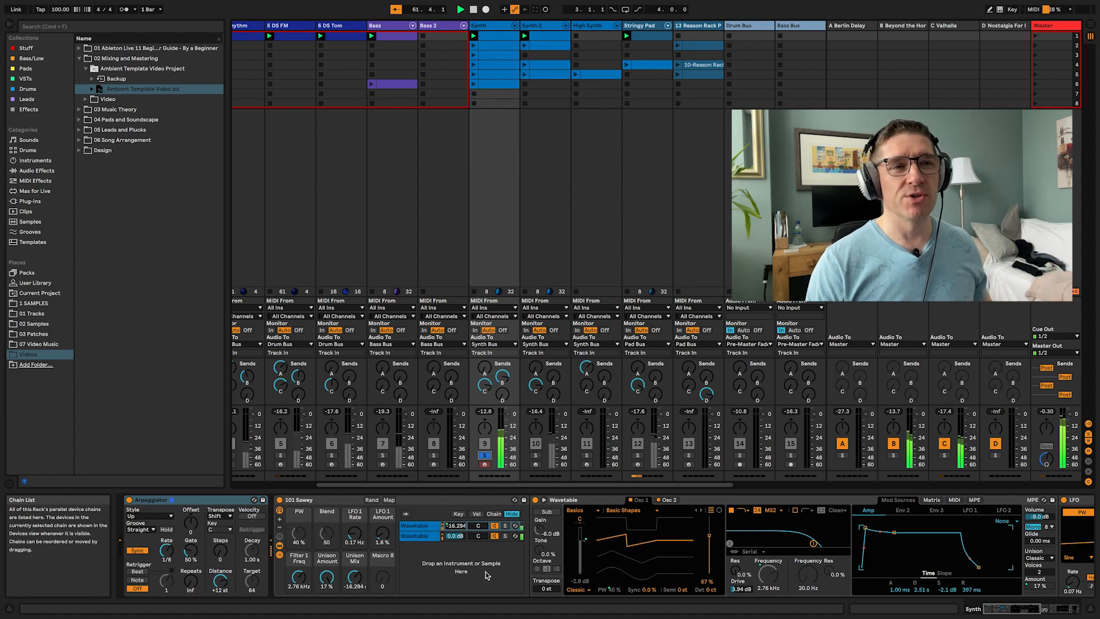
{"action": "scroll", "coordinate": [485, 572], "scroll_direction": "right", "scroll_amount": 10}
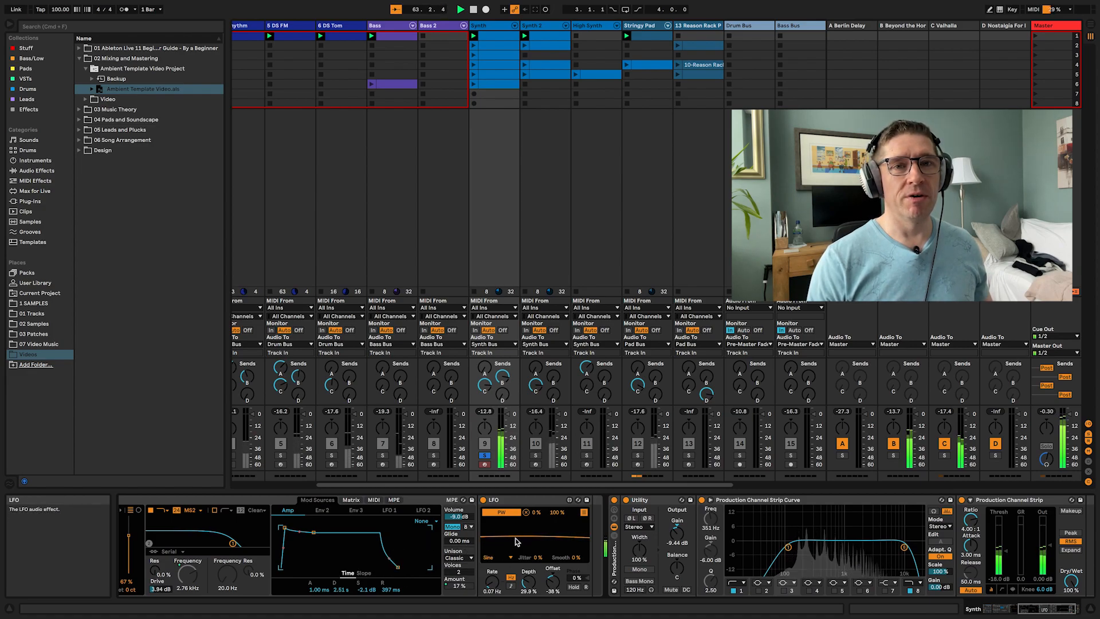
{"action": "scroll", "coordinate": [517, 541], "scroll_direction": "right", "scroll_amount": 2}
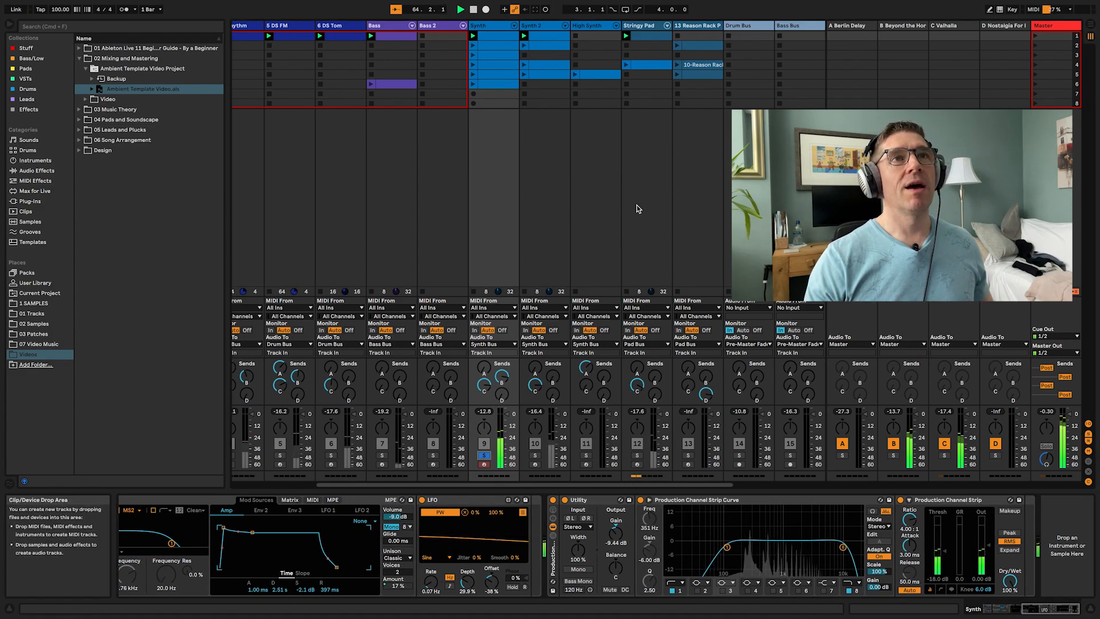
{"action": "scroll", "coordinate": [713, 244], "scroll_direction": "right", "scroll_amount": 3}
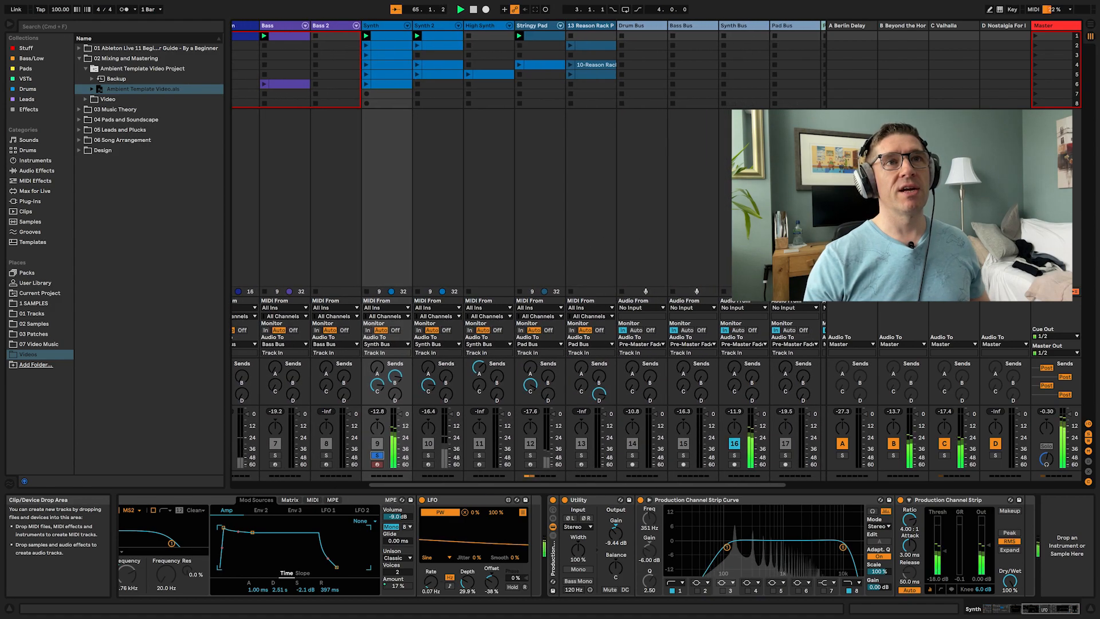
{"action": "left_click", "coordinate": [744, 243]}
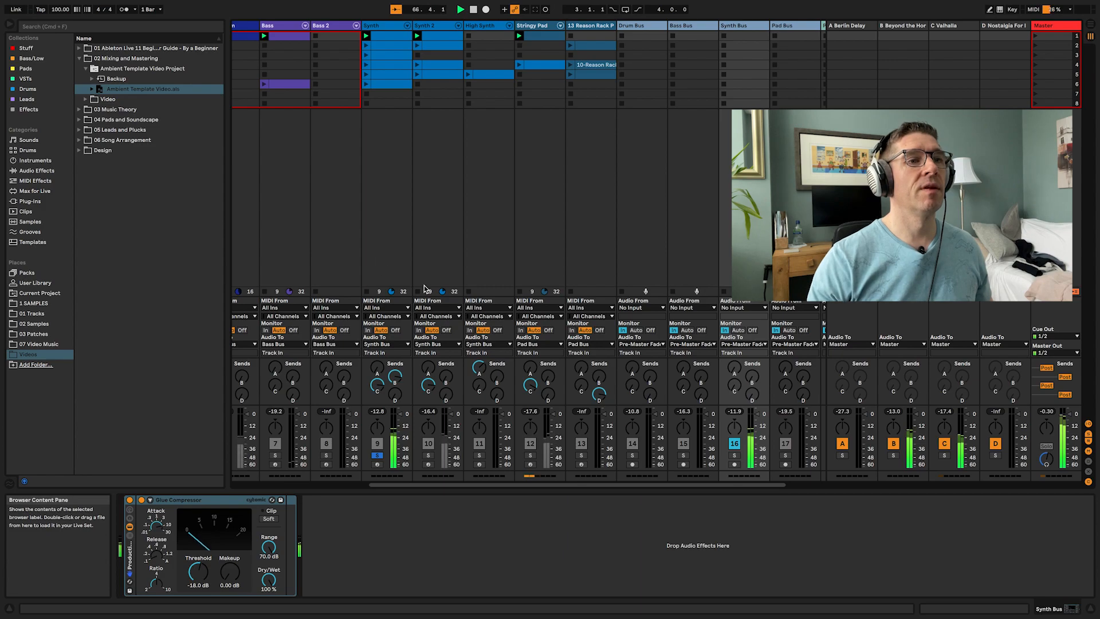
Solo the Synth 2 track, bring up its devices, and inspect oscillators B and C in Operator.
{"action": "left_click", "coordinate": [428, 455]}
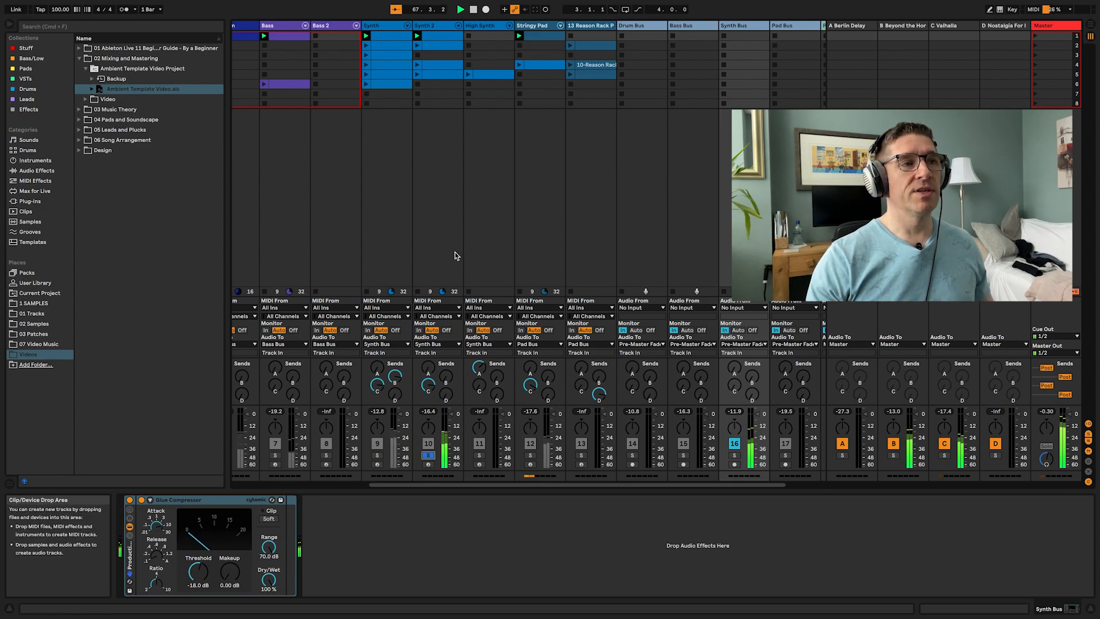
{"action": "left_click", "coordinate": [450, 255]}
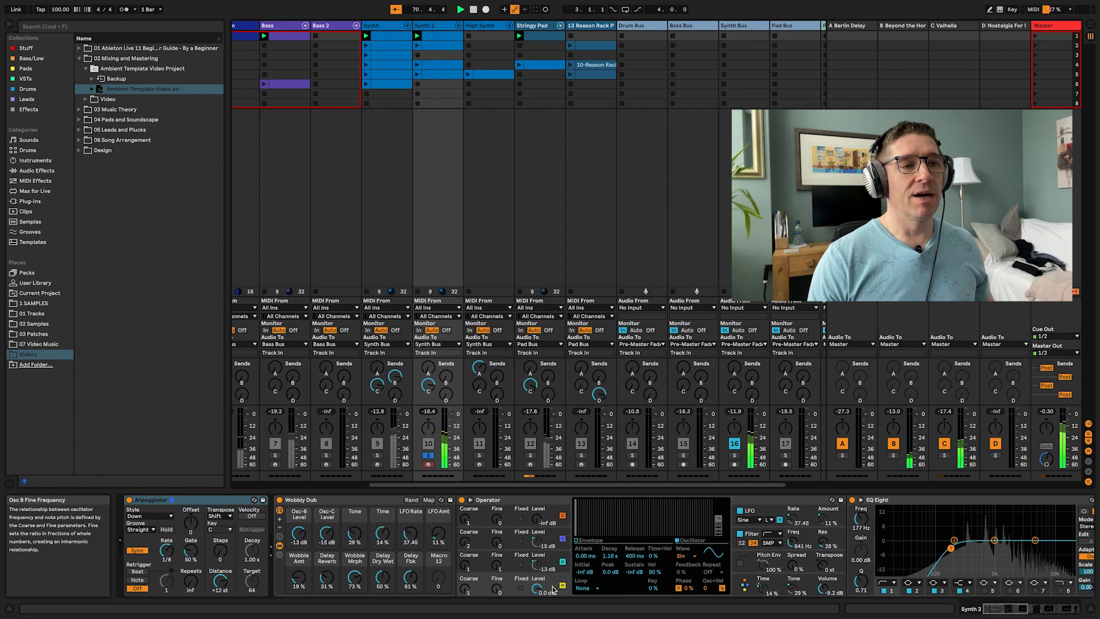
{"action": "left_click", "coordinate": [563, 557]}
{"action": "left_click", "coordinate": [564, 537]}
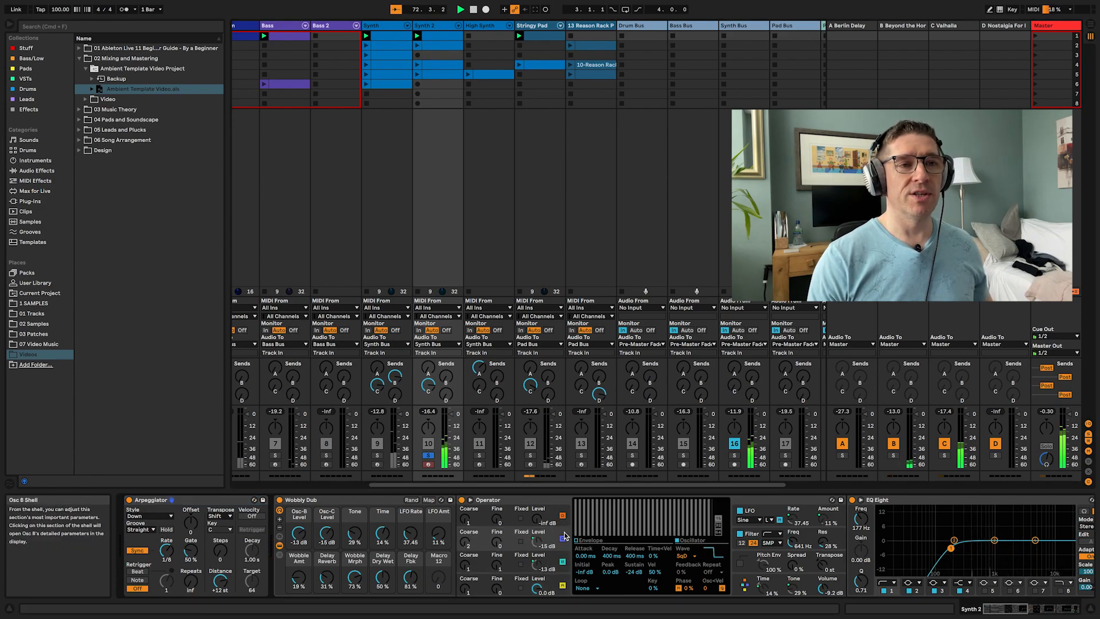
Examine the rest of the Synth 2 chain, from EQ Eight and Echo through to the Production Channel Strip.
{"action": "scroll", "coordinate": [564, 535], "scroll_direction": "right", "scroll_amount": 3}
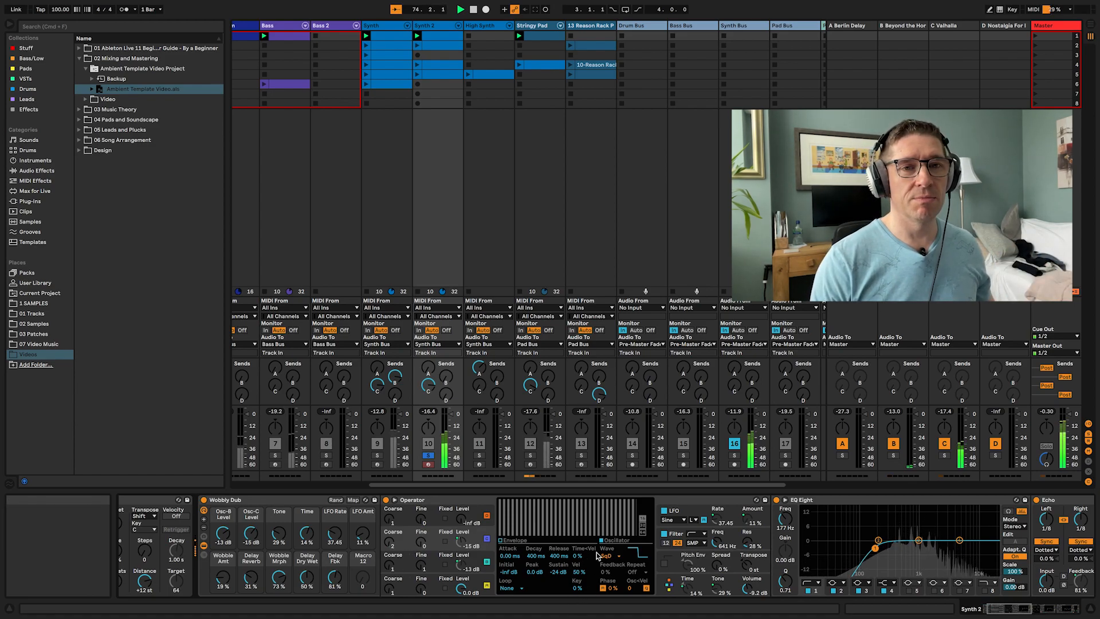
{"action": "scroll", "coordinate": [657, 564], "scroll_direction": "right", "scroll_amount": 5}
{"action": "scroll", "coordinate": [657, 564], "scroll_direction": "right", "scroll_amount": 10}
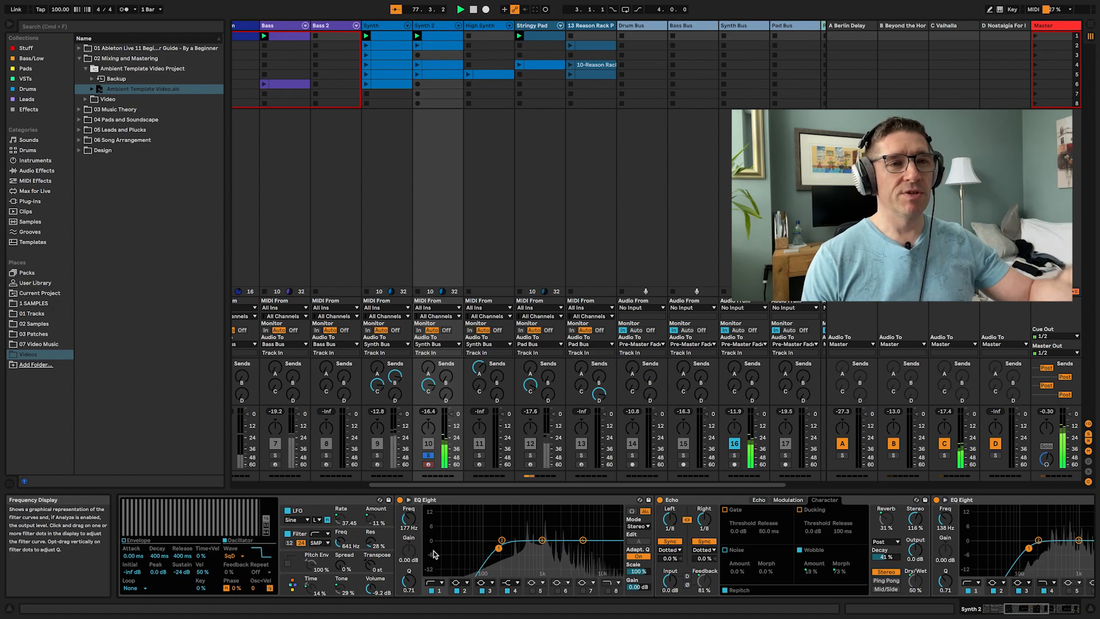
{"action": "scroll", "coordinate": [600, 556], "scroll_direction": "right", "scroll_amount": 8}
{"action": "scroll", "coordinate": [600, 555], "scroll_direction": "right", "scroll_amount": 2}
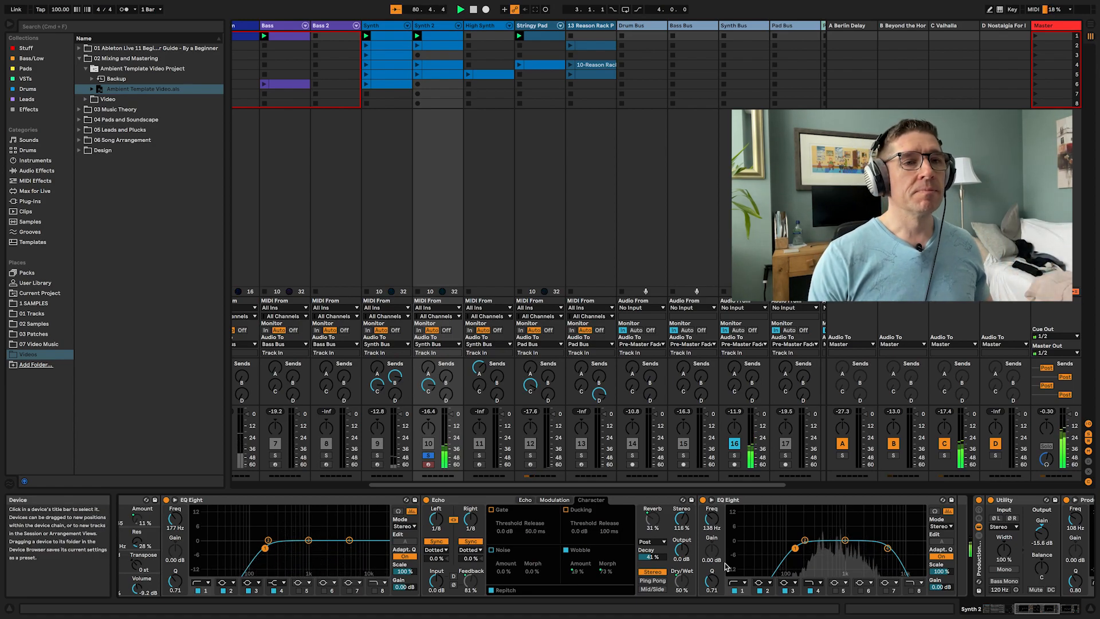
{"action": "left_click", "coordinate": [658, 510]}
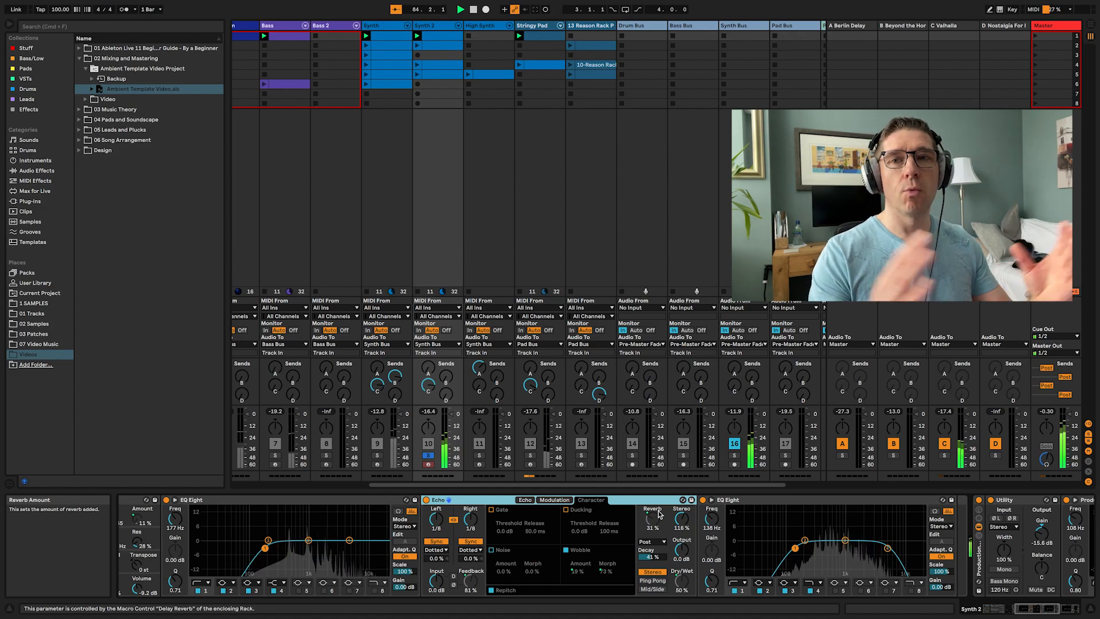
{"action": "scroll", "coordinate": [659, 544], "scroll_direction": "right", "scroll_amount": 5}
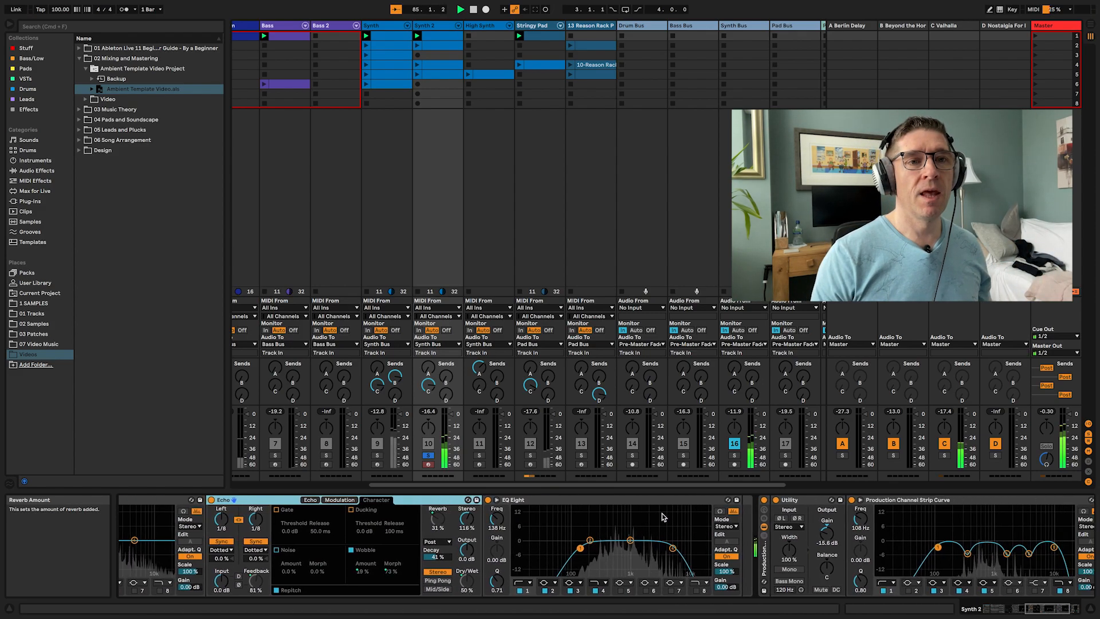
{"action": "scroll", "coordinate": [720, 543], "scroll_direction": "right", "scroll_amount": 2}
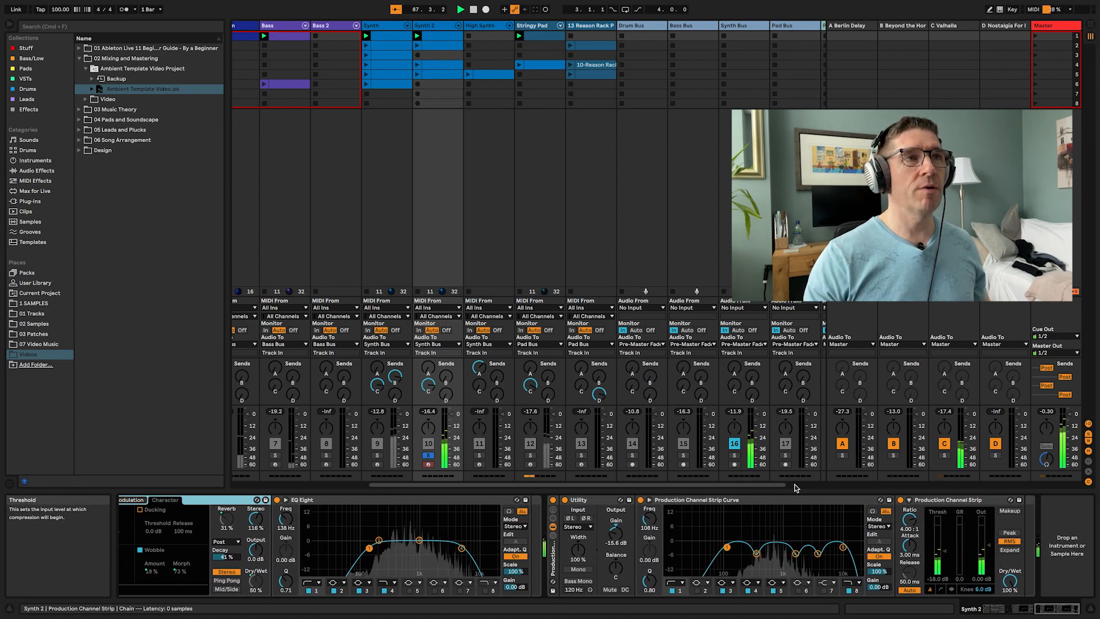
Launch the High Synth clip in scene 5, solo that track, and launch the whole of scene 5.
{"action": "left_click", "coordinate": [498, 204]}
{"action": "left_click", "coordinate": [468, 74]}
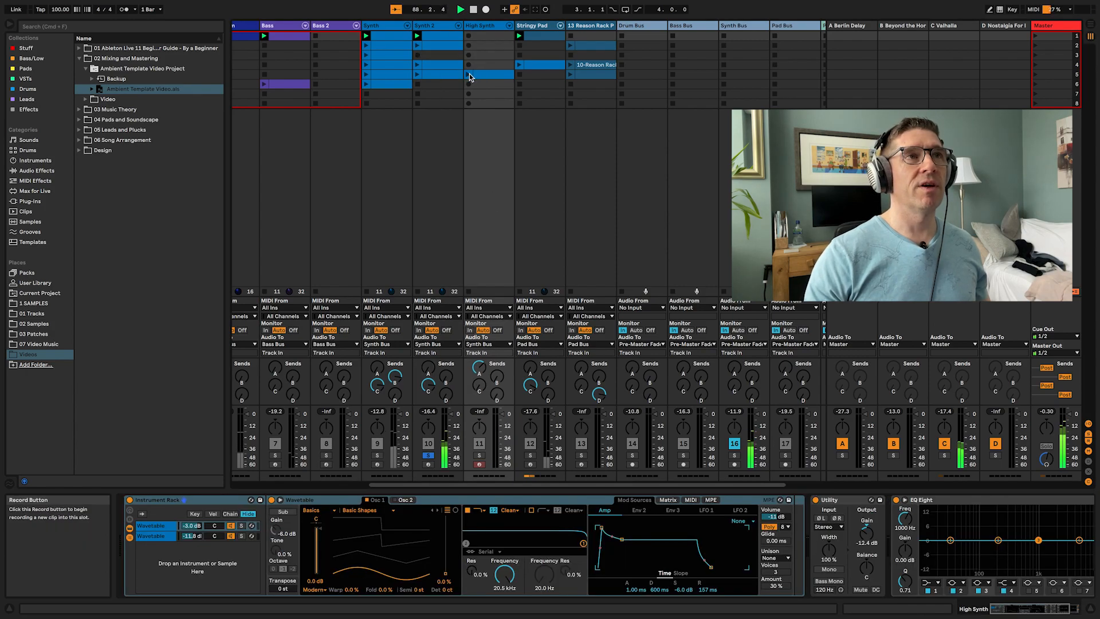
{"action": "left_click", "coordinate": [479, 456]}
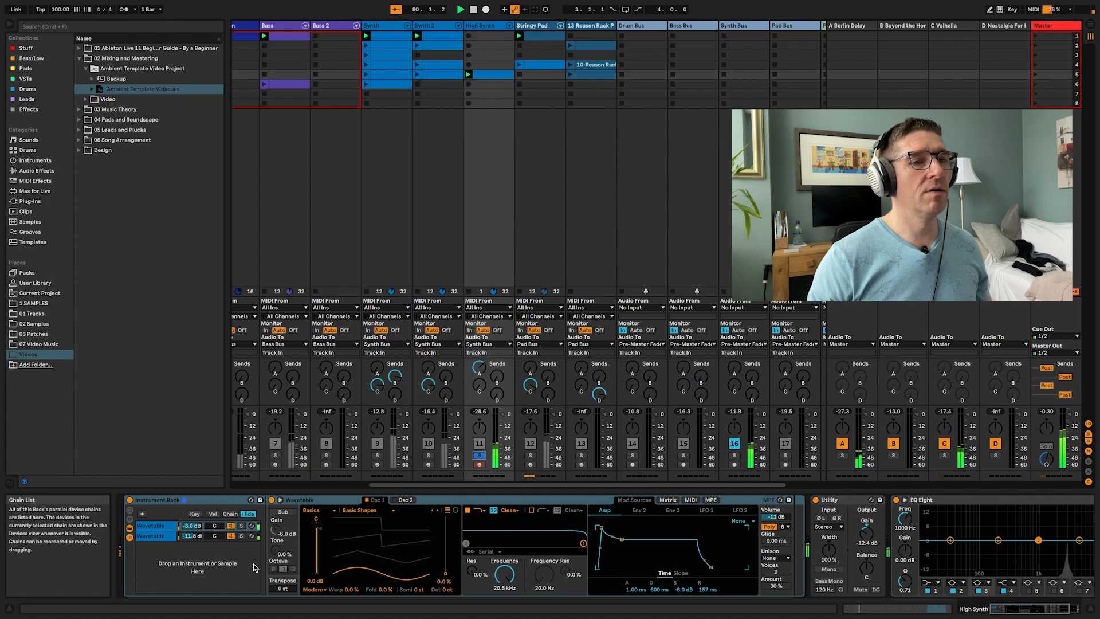
{"action": "left_click", "coordinate": [1034, 74]}
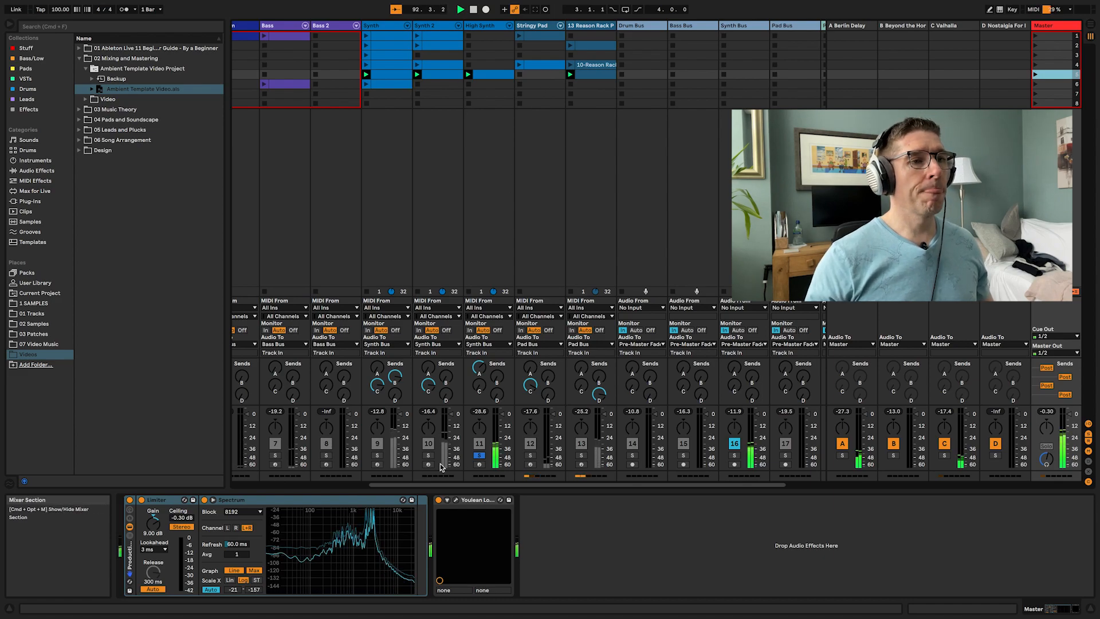
Examine both Wavetable chains, Utility and EQ Eight on the High Synth track, plus the Synth Bus Glue Compressor.
{"action": "left_click", "coordinate": [482, 205]}
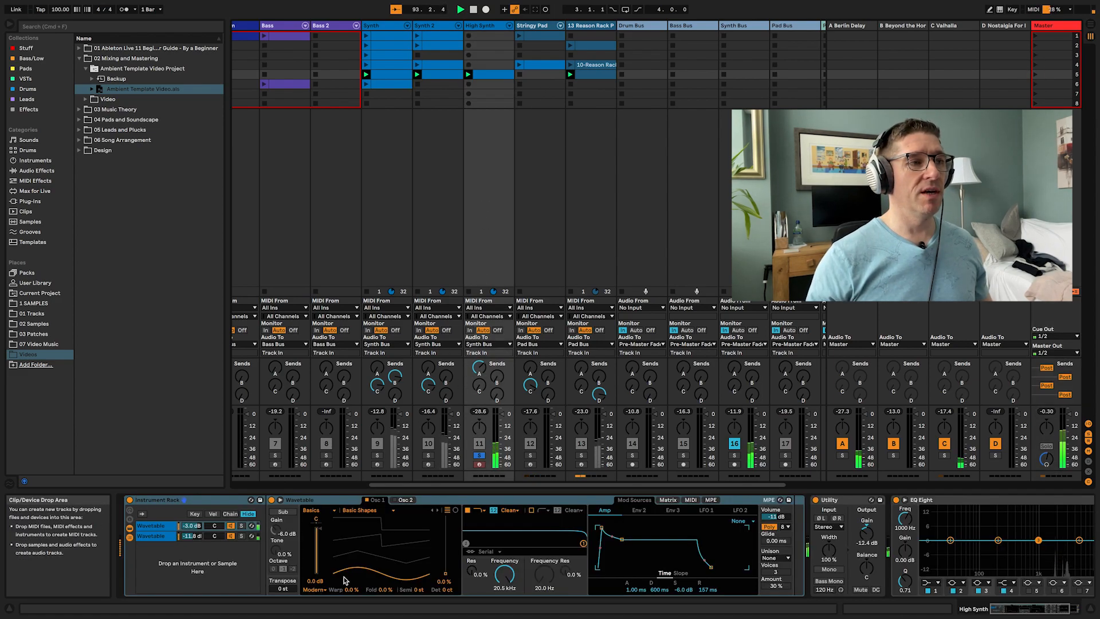
{"action": "scroll", "coordinate": [275, 567], "scroll_direction": "right", "scroll_amount": 3}
{"action": "scroll", "coordinate": [207, 560], "scroll_direction": "left", "scroll_amount": 2}
{"action": "scroll", "coordinate": [207, 560], "scroll_direction": "right", "scroll_amount": 3}
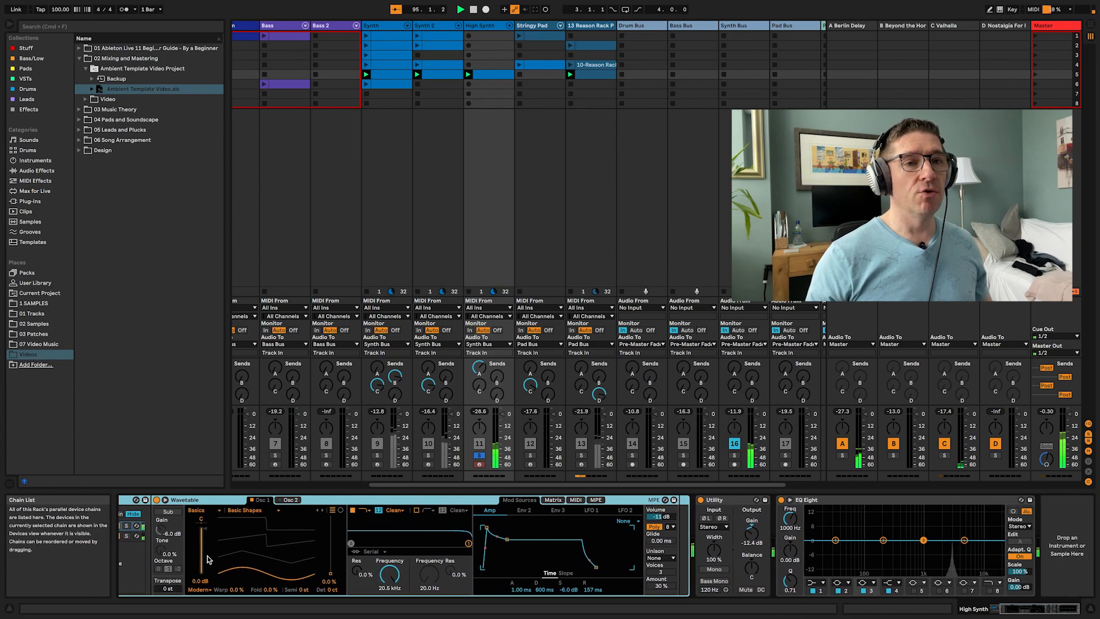
{"action": "scroll", "coordinate": [208, 560], "scroll_direction": "left", "scroll_amount": 3}
{"action": "left_click", "coordinate": [165, 538]}
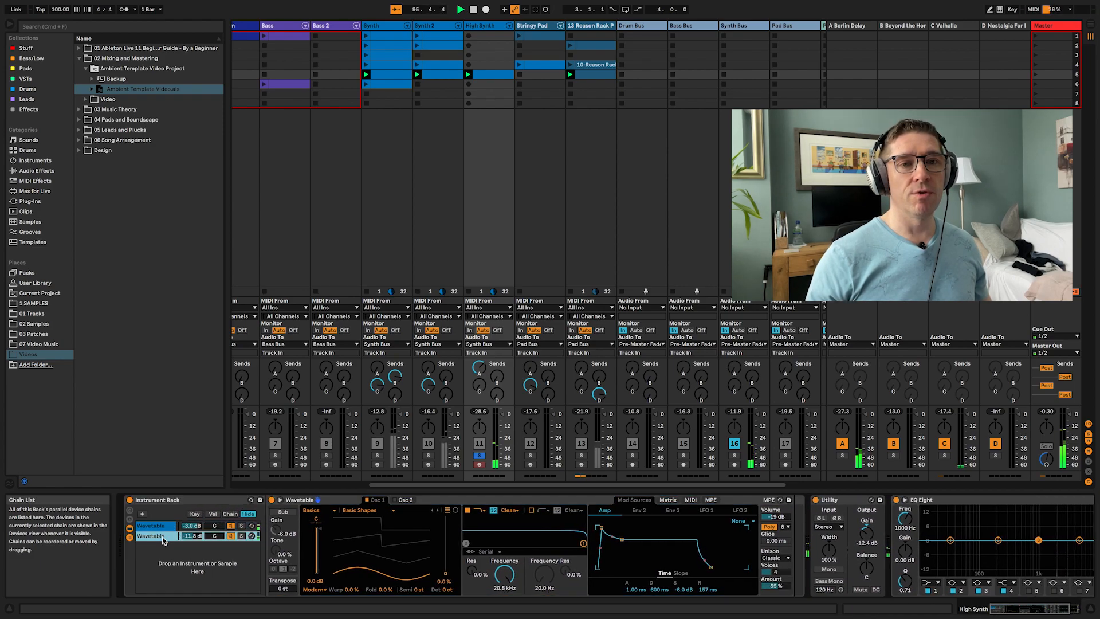
{"action": "scroll", "coordinate": [233, 554], "scroll_direction": "right", "scroll_amount": 3}
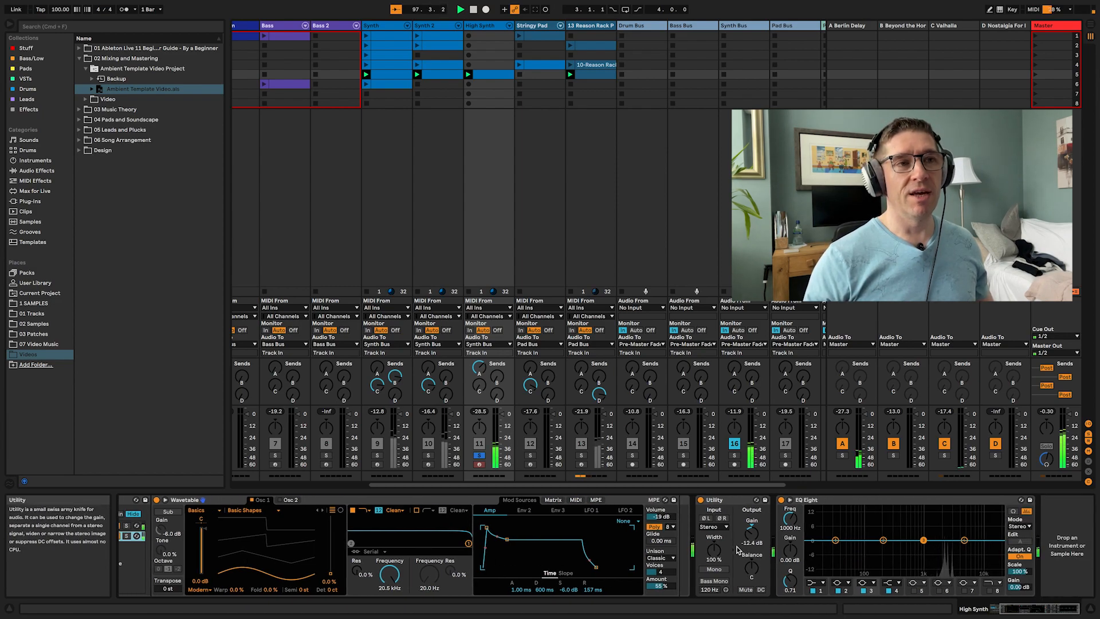
{"action": "left_click", "coordinate": [744, 200]}
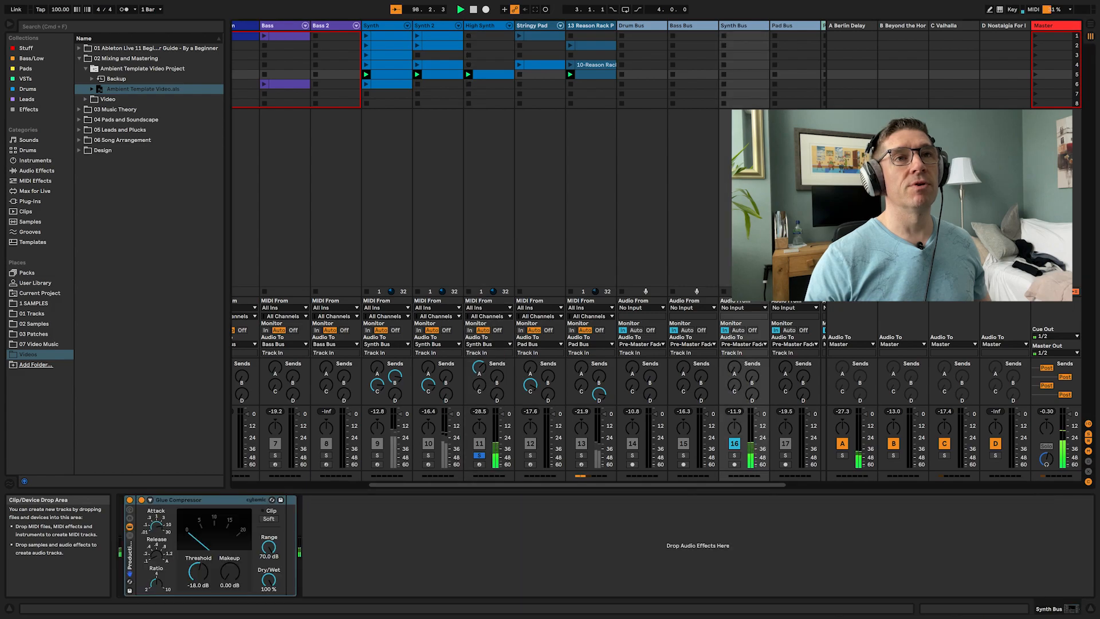
Bring up the Pad Bus devices, solo track 13 (Reason Rack), and launch the Bass clip in scene 6.
{"action": "left_click", "coordinate": [796, 201]}
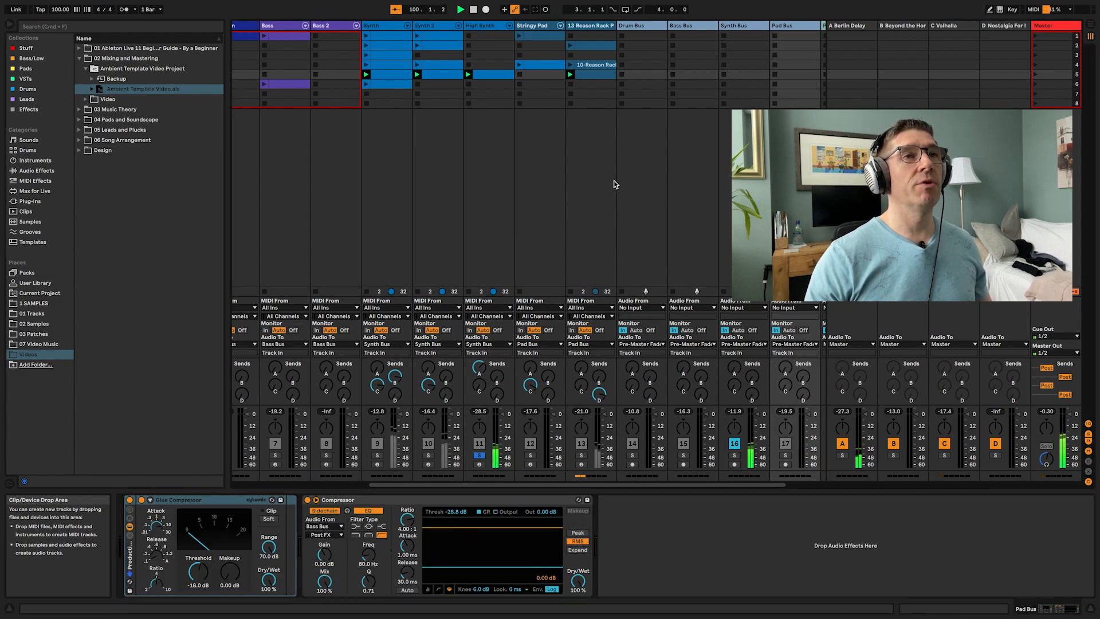
{"action": "left_click", "coordinate": [581, 455]}
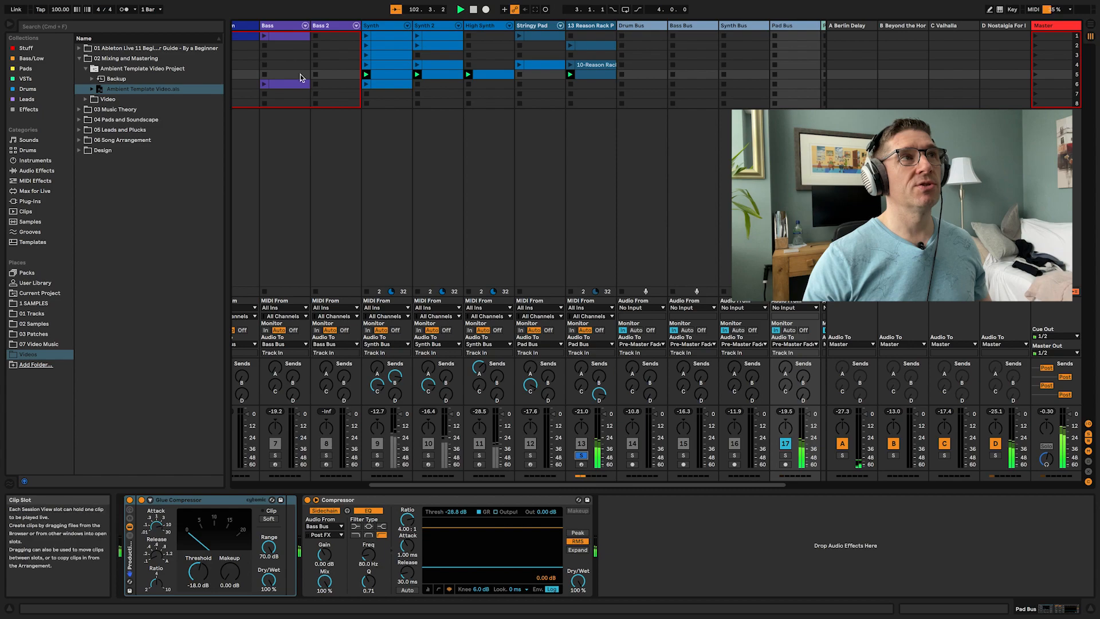
{"action": "left_click", "coordinate": [264, 84]}
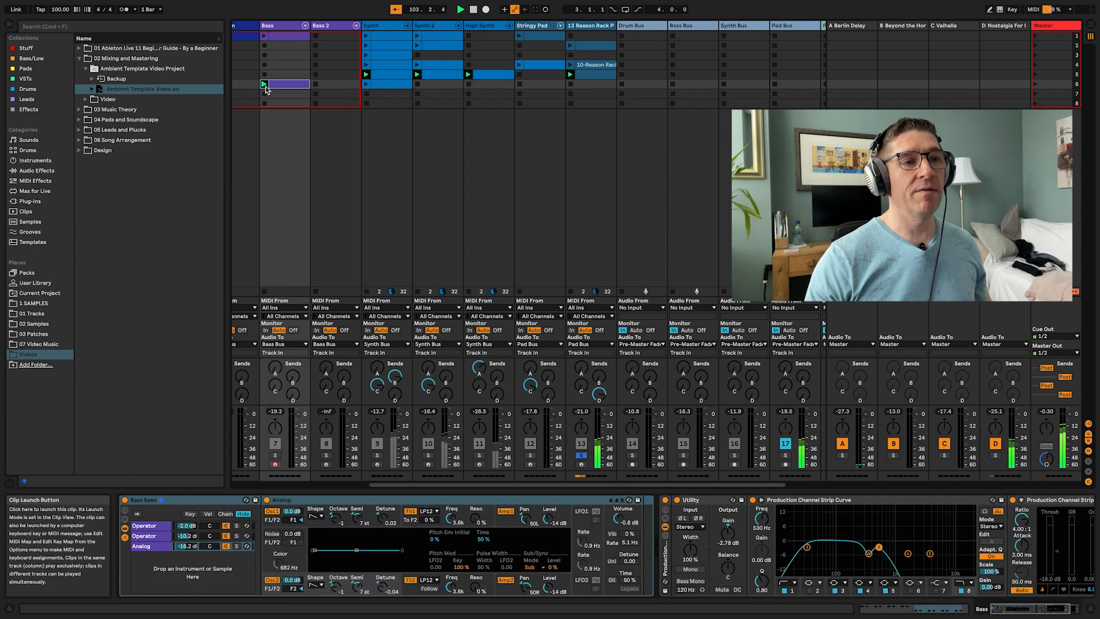
Watch the Pad Bus sidechained Compressor while unsoloing track 13 (Reason Rack), and solo the track again.
{"action": "scroll", "coordinate": [702, 203], "scroll_direction": "right", "scroll_amount": 3}
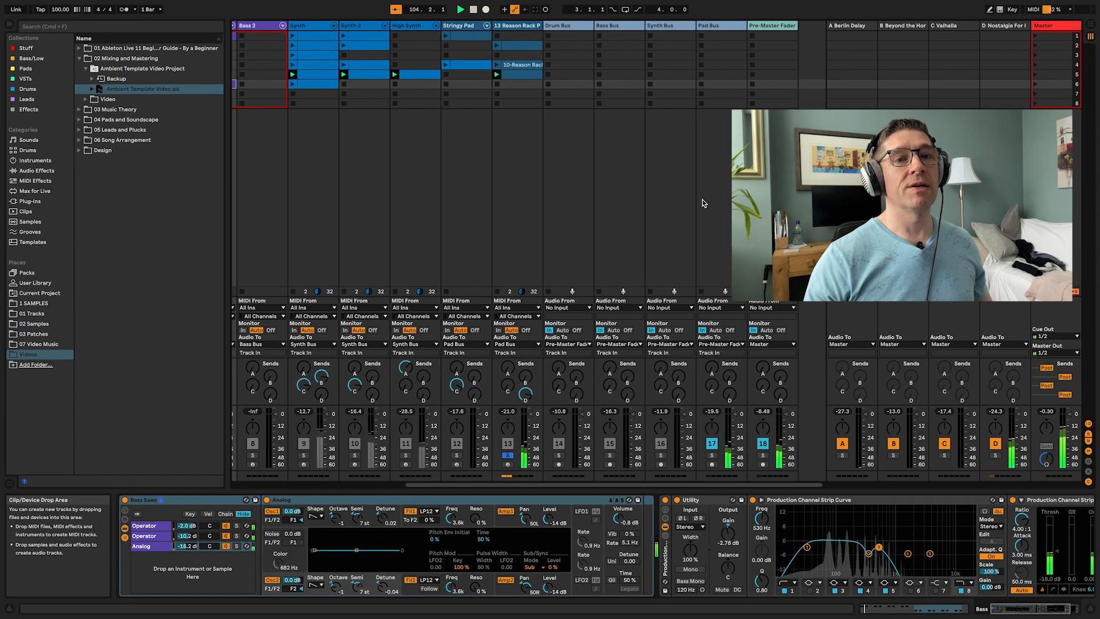
{"action": "left_click", "coordinate": [715, 290]}
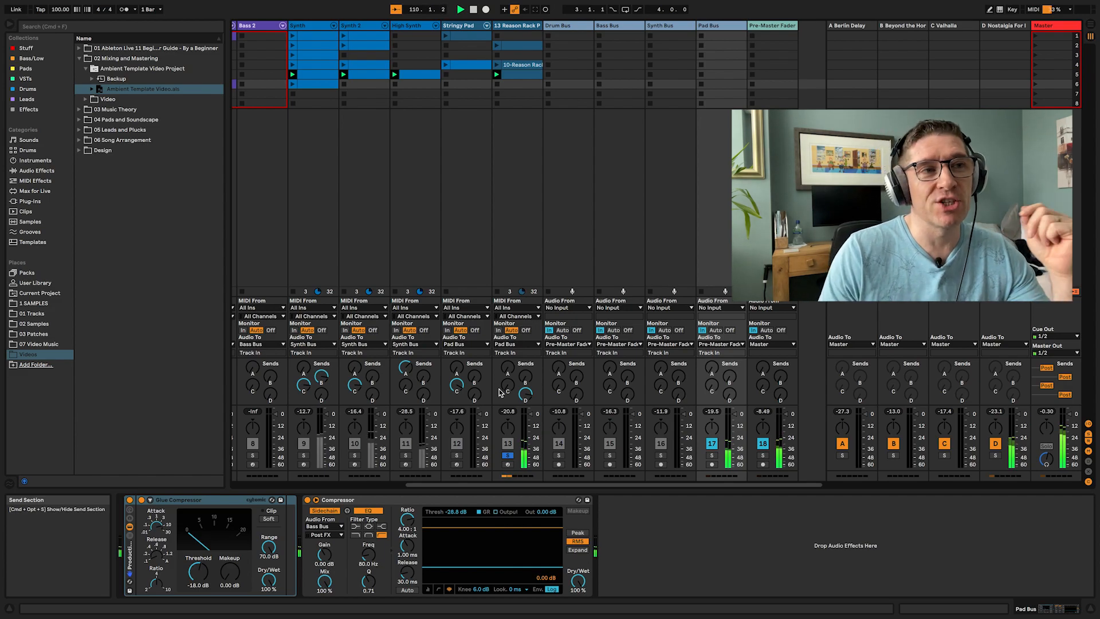
{"action": "left_click", "coordinate": [508, 457]}
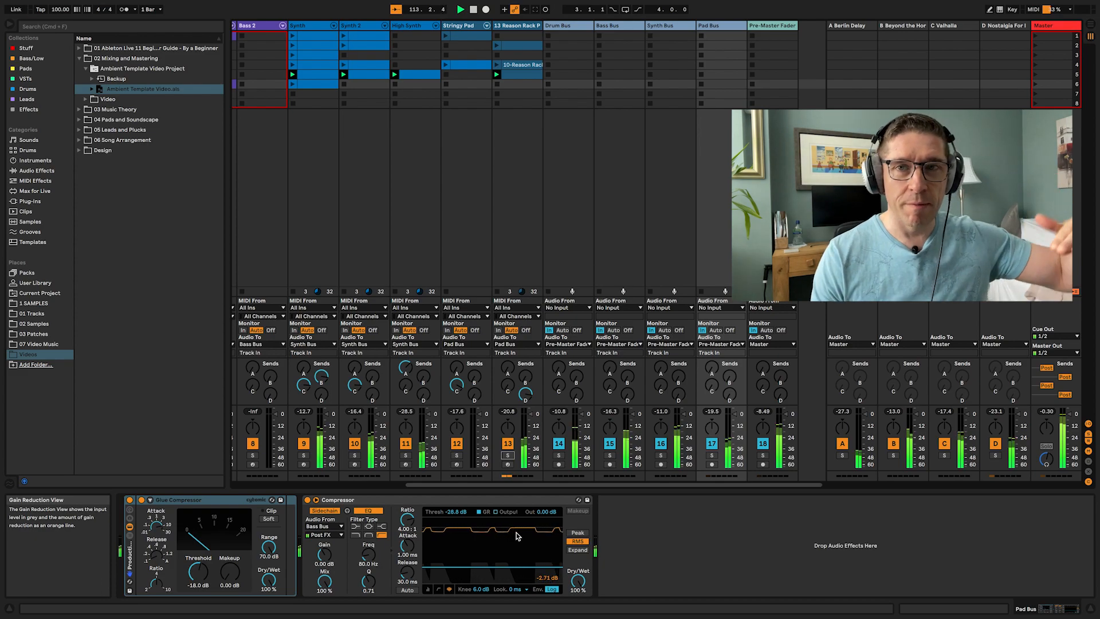
{"action": "left_click", "coordinate": [507, 455]}
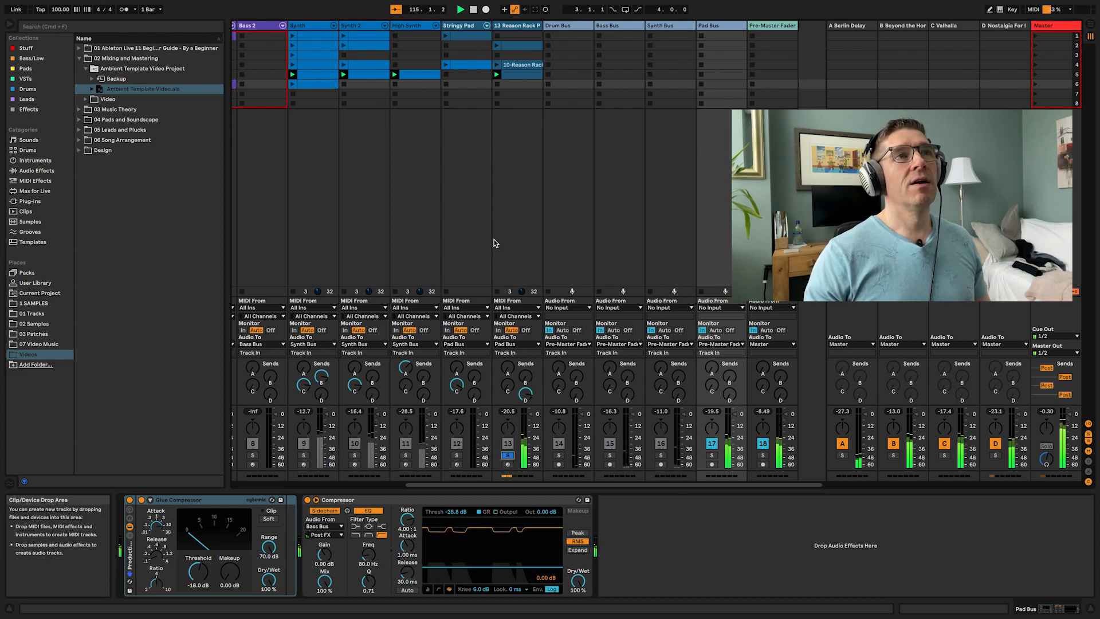
Solo the High Synth track and view the Berlin Delay device on return track A.
{"action": "scroll", "coordinate": [493, 240], "scroll_direction": "right", "scroll_amount": 1}
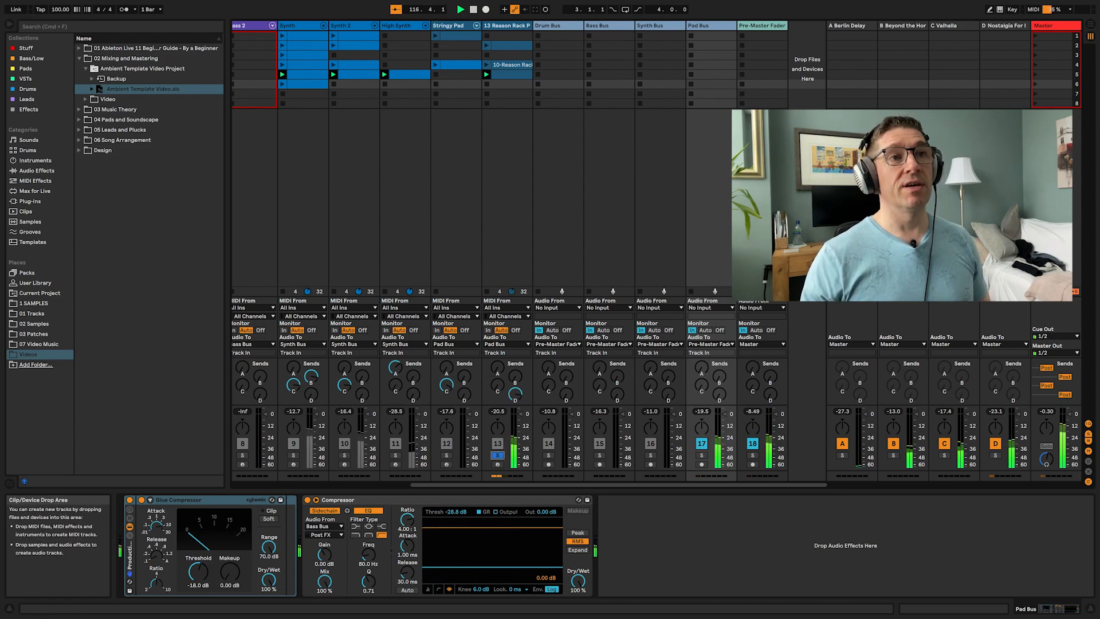
{"action": "scroll", "coordinate": [595, 243], "scroll_direction": "left", "scroll_amount": 5}
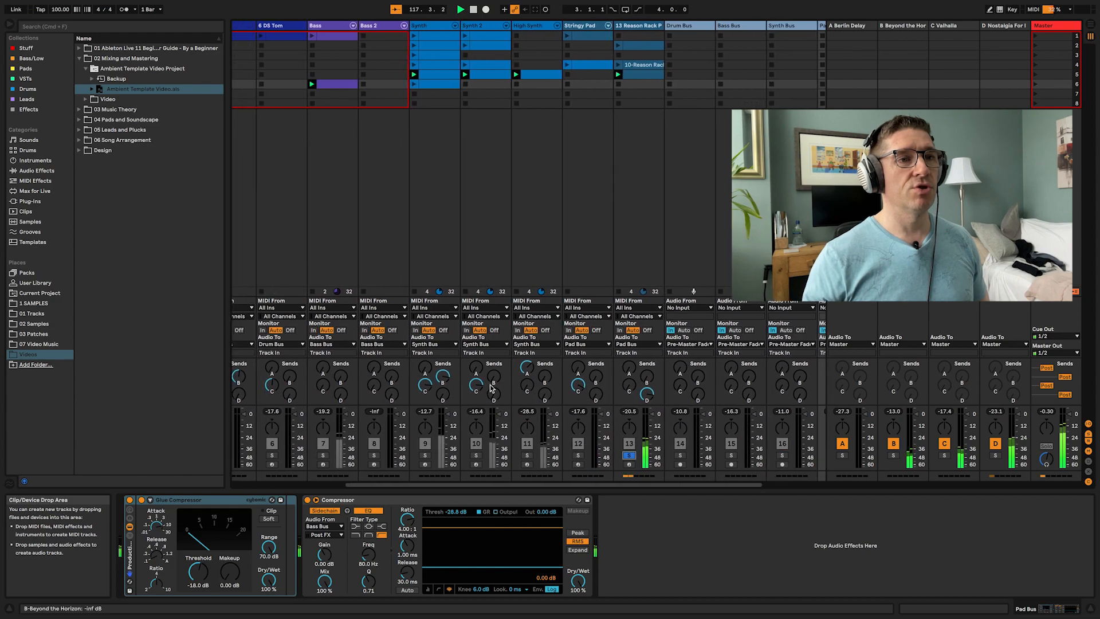
{"action": "left_click", "coordinate": [533, 228]}
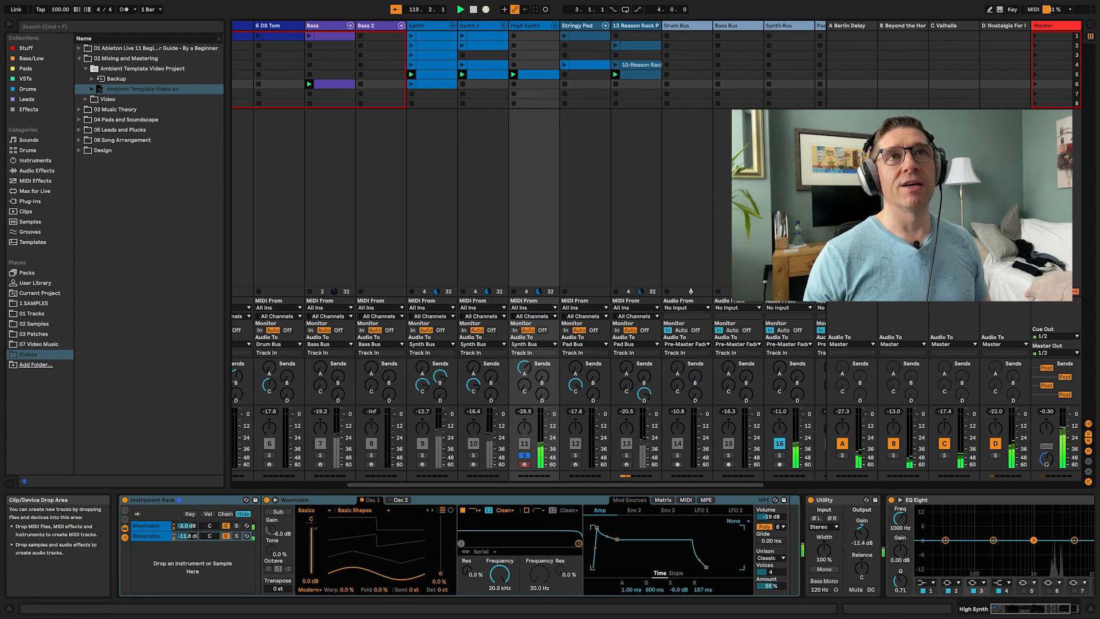
{"action": "left_click", "coordinate": [852, 240]}
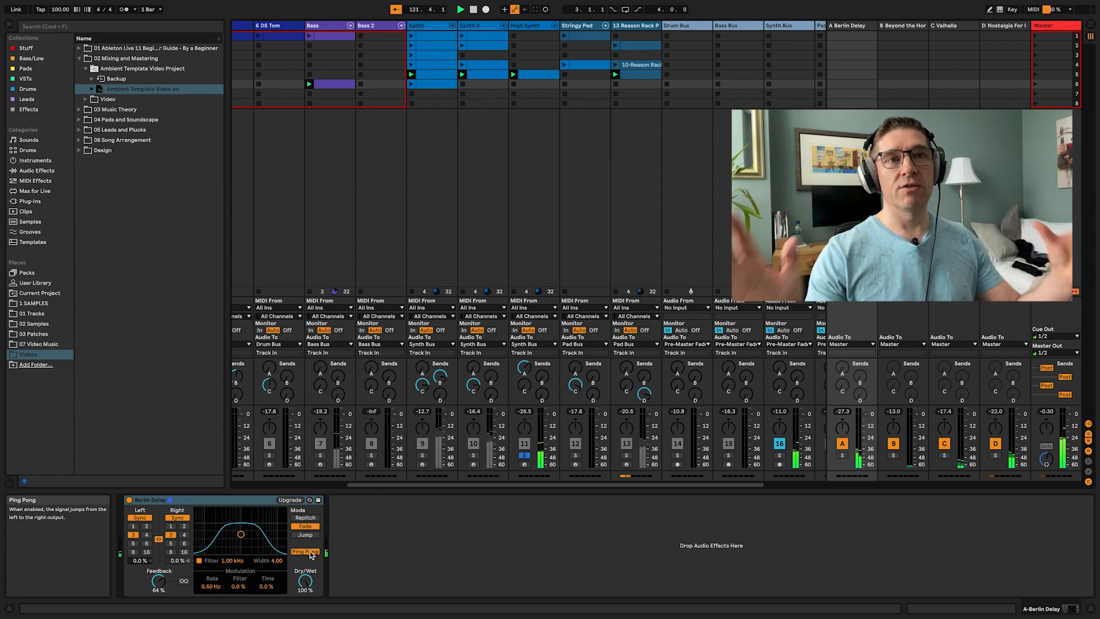
Solo the Synth track and view the Beyond the Horizon Echo on return B and the Valhalla plug-in on return C.
{"action": "left_click", "coordinate": [430, 240]}
{"action": "left_click", "coordinate": [422, 456]}
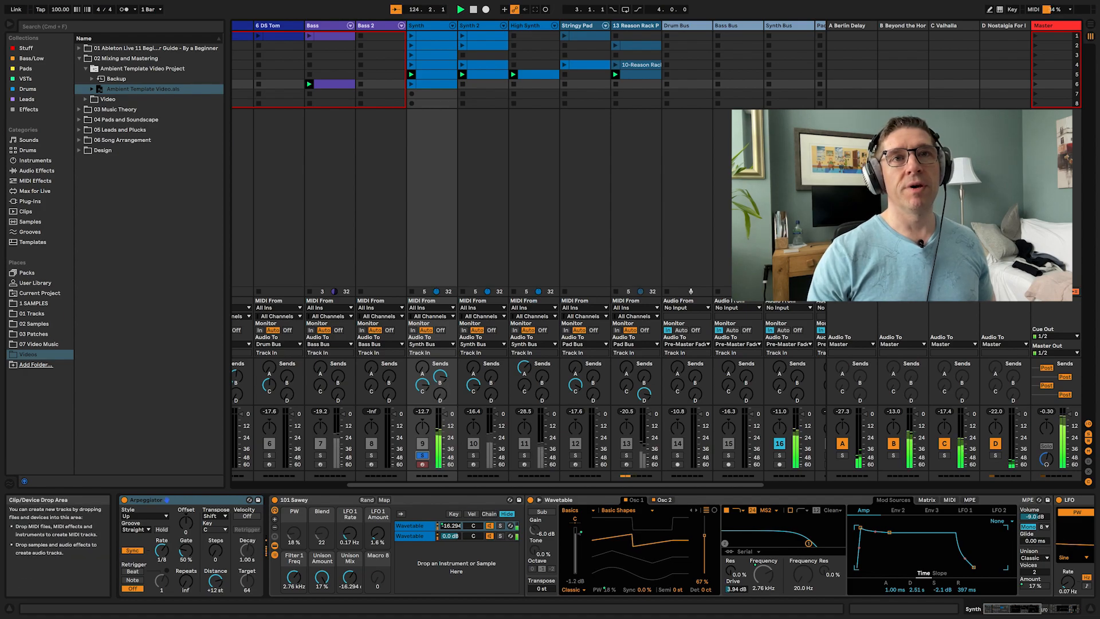
{"action": "left_click", "coordinate": [903, 241]}
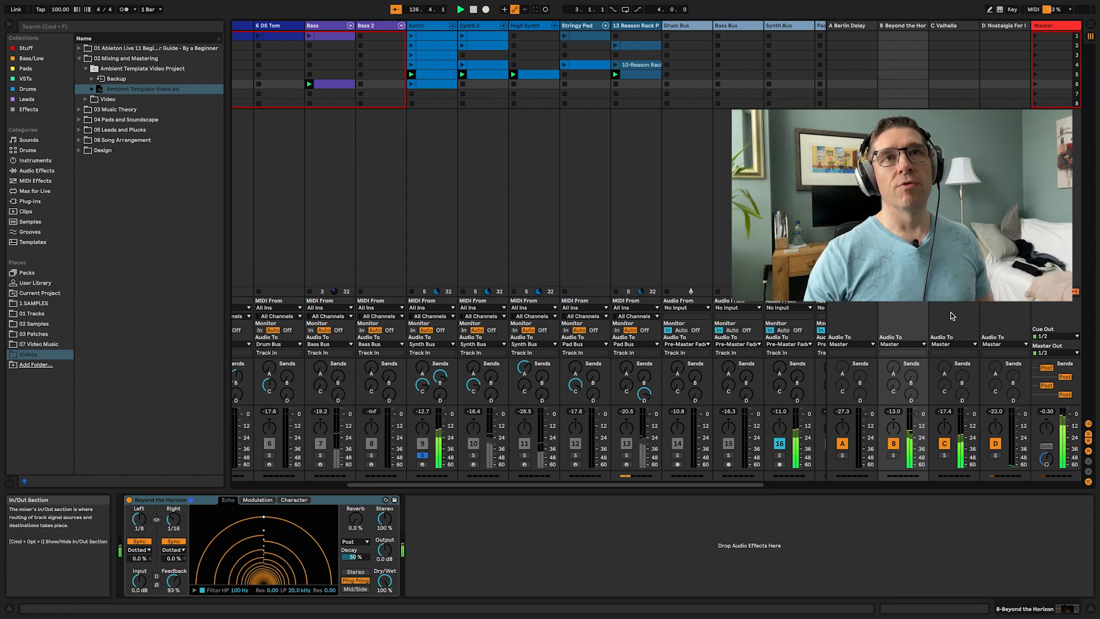
{"action": "key", "text": "Right"}
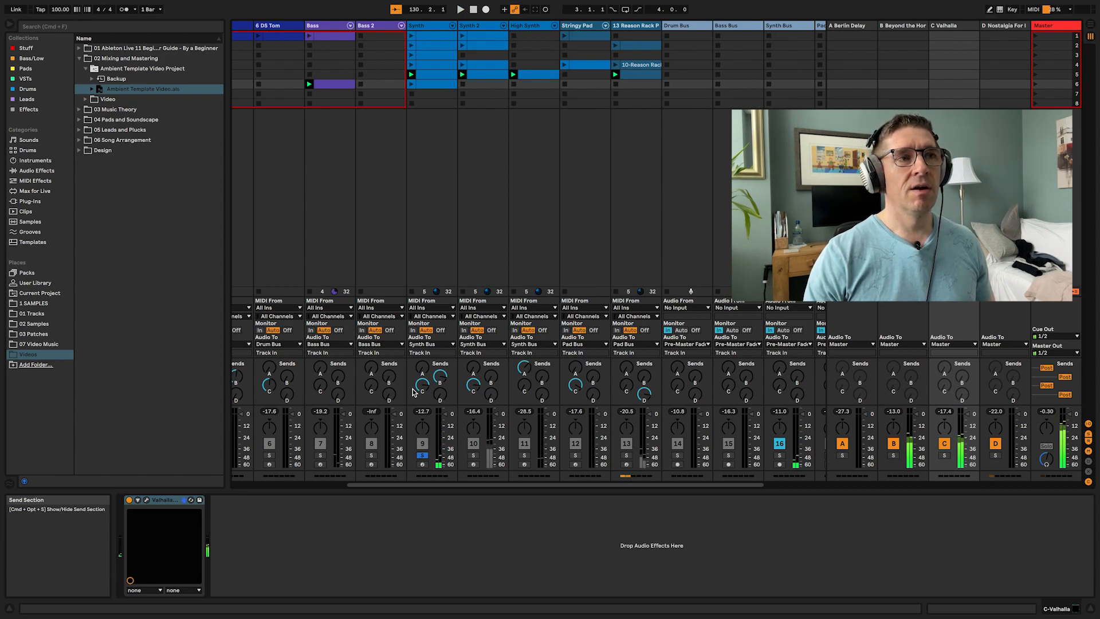
Mute and reactivate return track B (Beyond the Horizon) with playback stopped to compare its sound.
{"action": "left_click", "coordinate": [896, 447]}
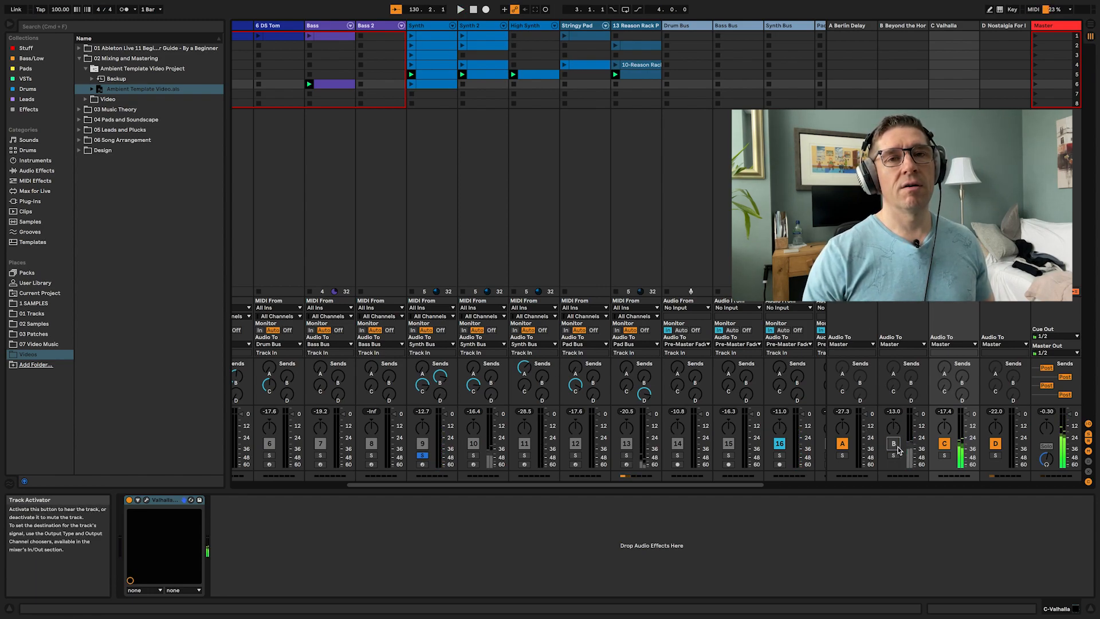
{"action": "key", "text": "space"}
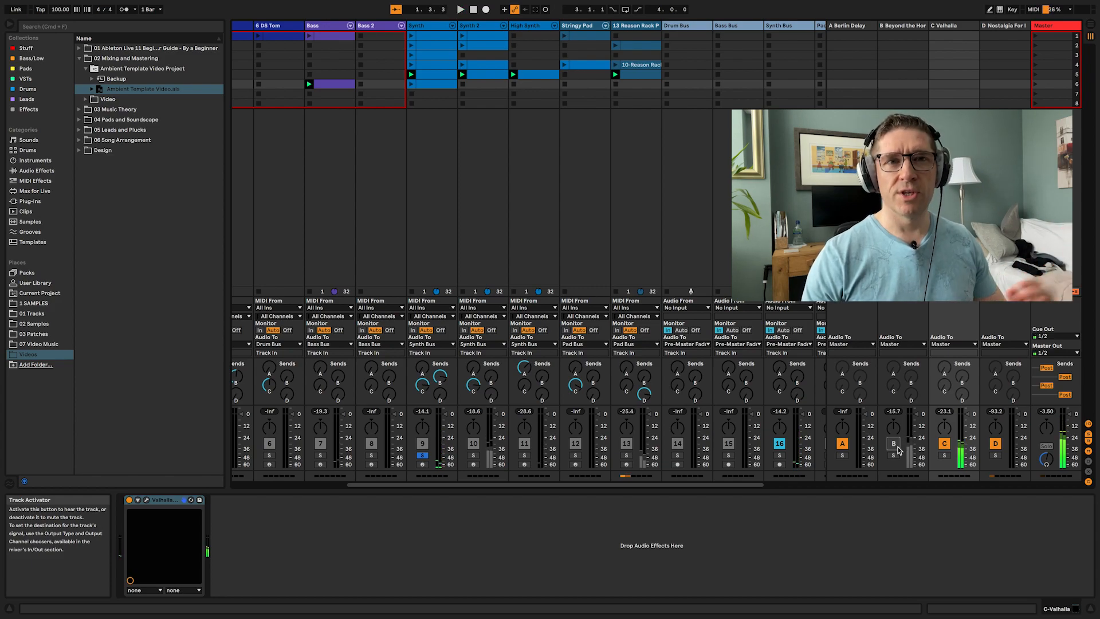
{"action": "left_click", "coordinate": [896, 447]}
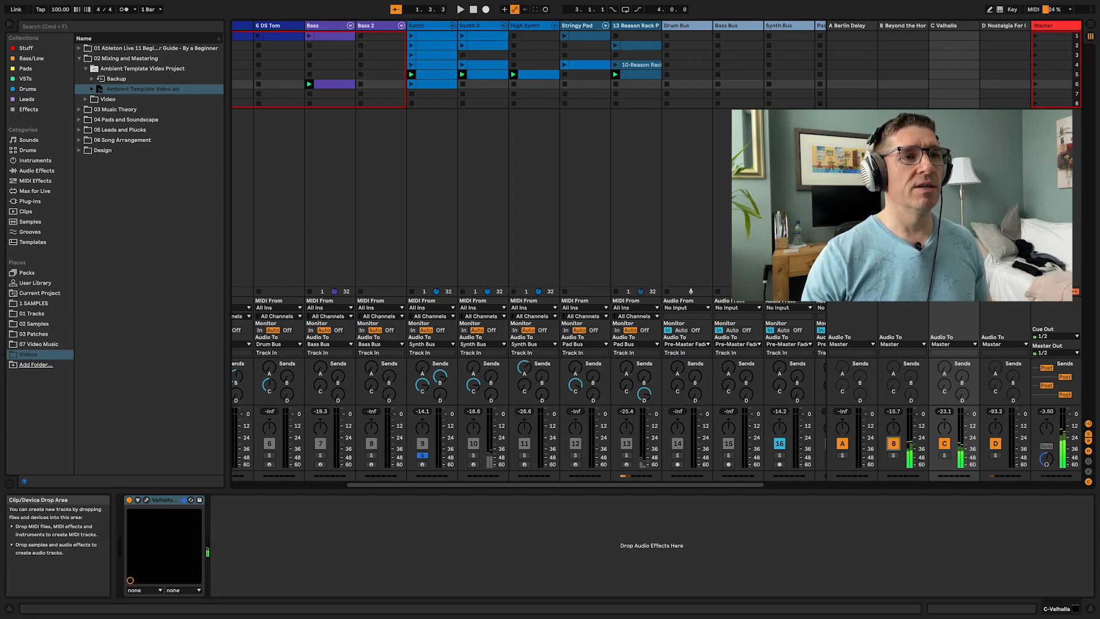
{"action": "scroll", "coordinate": [573, 372], "scroll_direction": "right", "scroll_amount": 3}
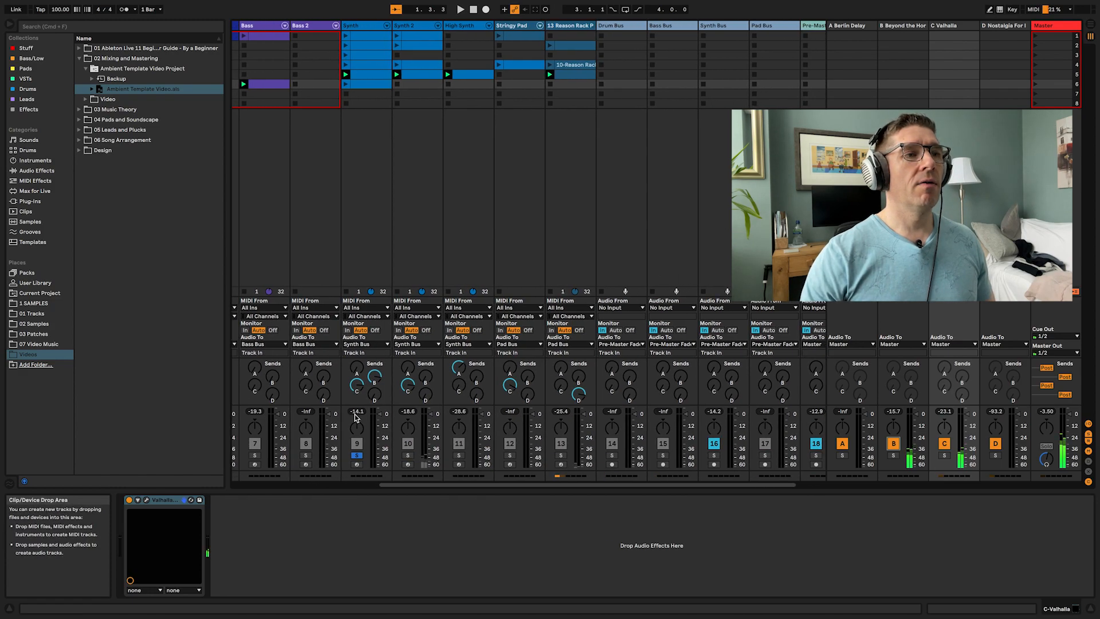
Solo the Reason Rack track instead of Synth, and view the effects on return D (Nostalgia For Infinity) and the track's own devices.
{"action": "left_click", "coordinate": [356, 456]}
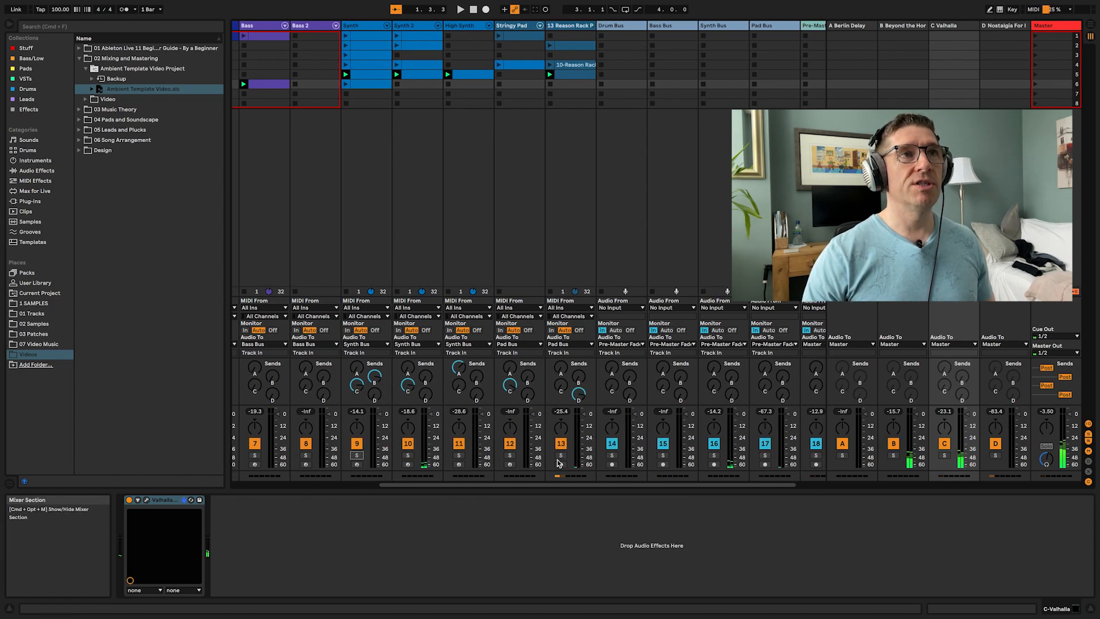
{"action": "left_click", "coordinate": [561, 457]}
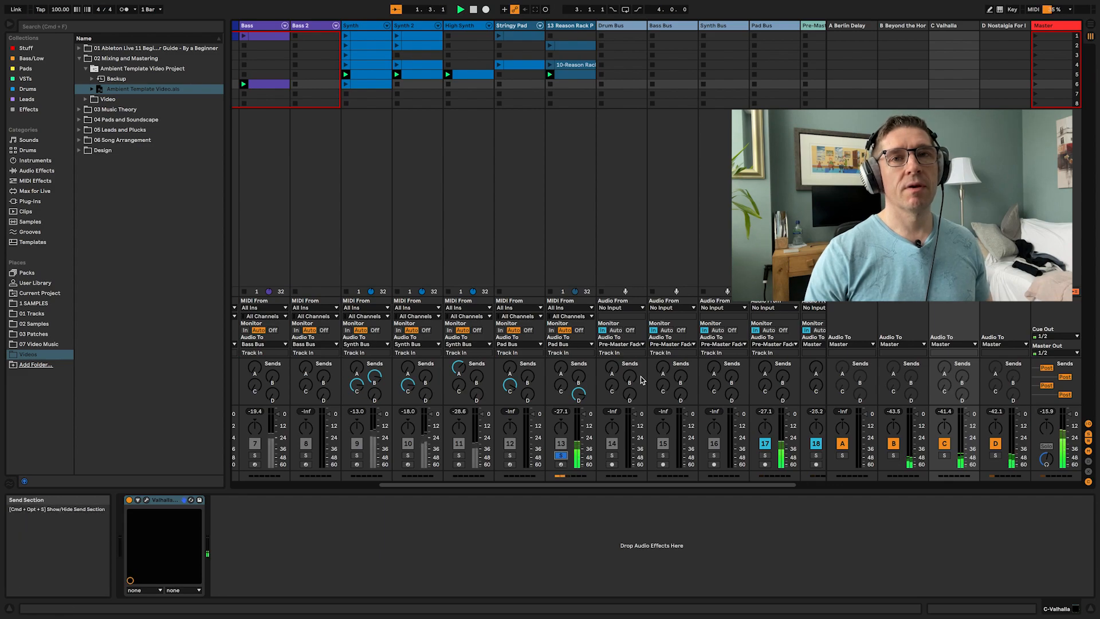
{"action": "scroll", "coordinate": [638, 378], "scroll_direction": "right", "scroll_amount": 3}
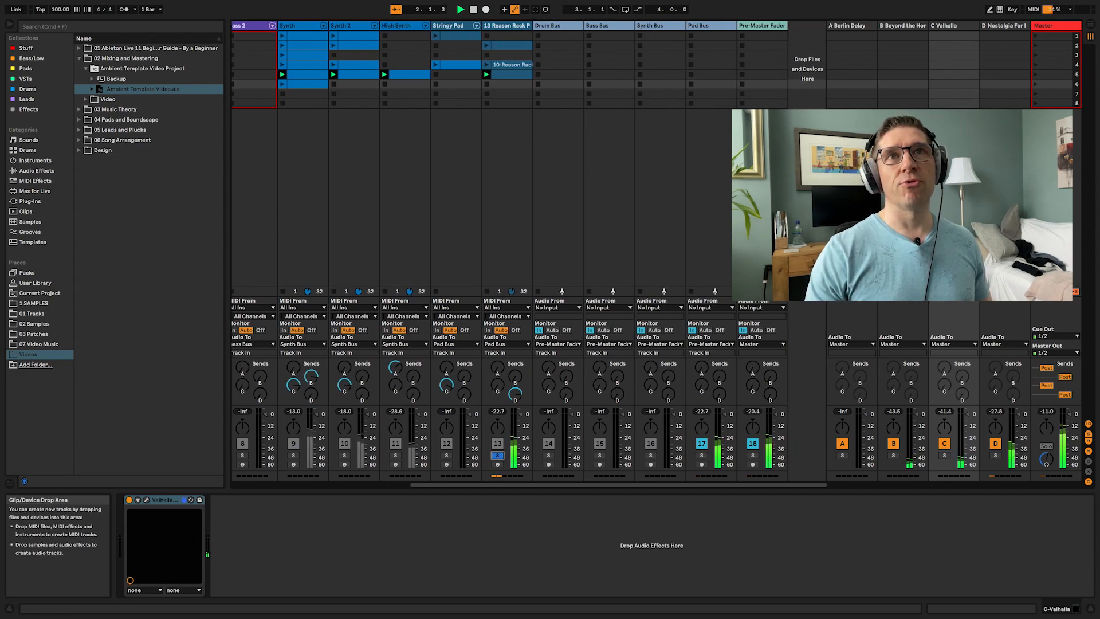
{"action": "left_click", "coordinate": [1003, 229]}
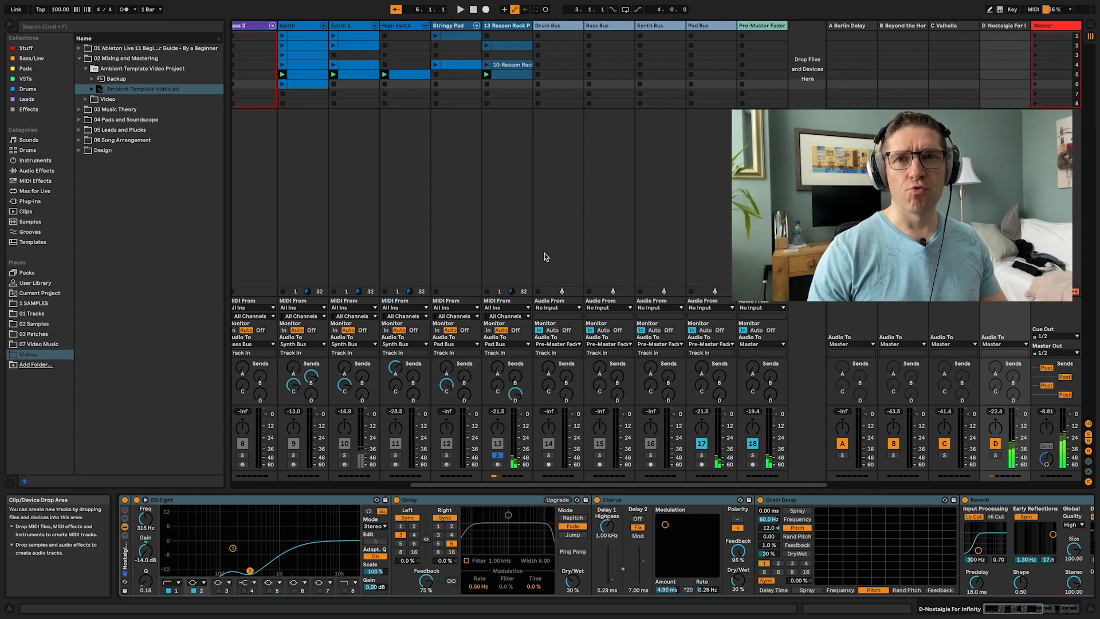
{"action": "left_click", "coordinate": [497, 238]}
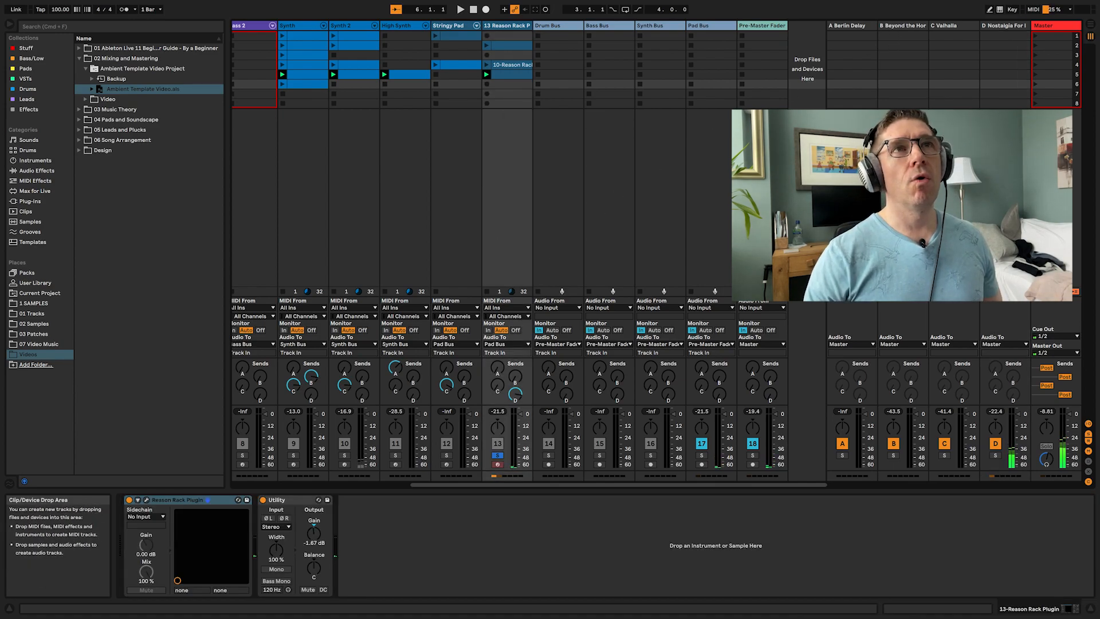
View the Pre-Master Fader and Master devices, and measure the full mix's loudness during playback with Youlean Loudness Meter 2.
{"action": "left_click", "coordinate": [762, 233]}
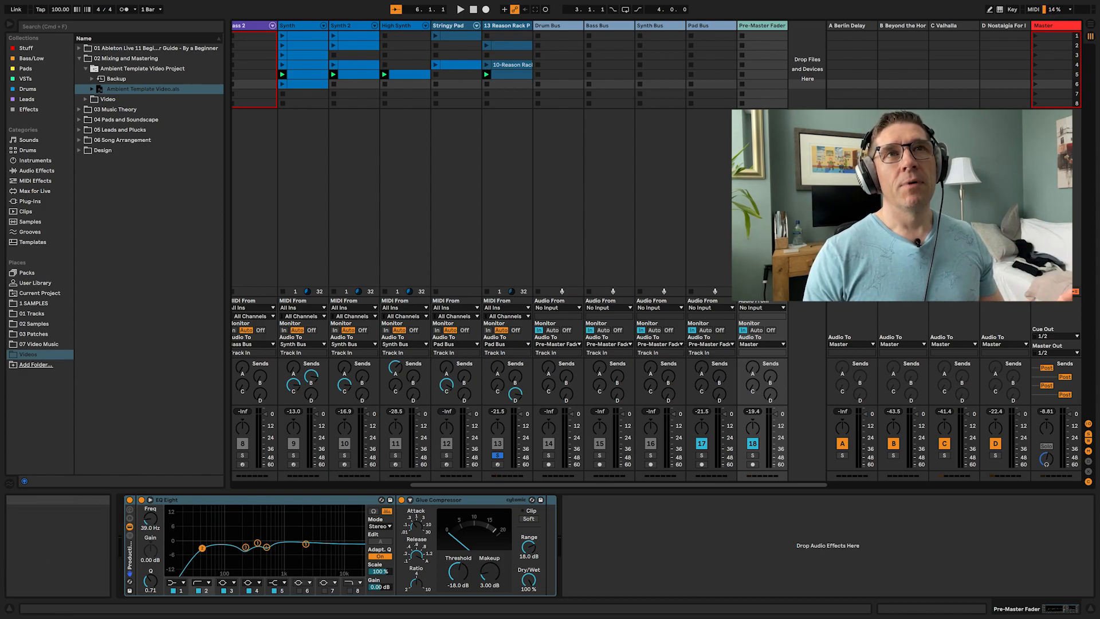
{"action": "left_click", "coordinate": [1052, 25]}
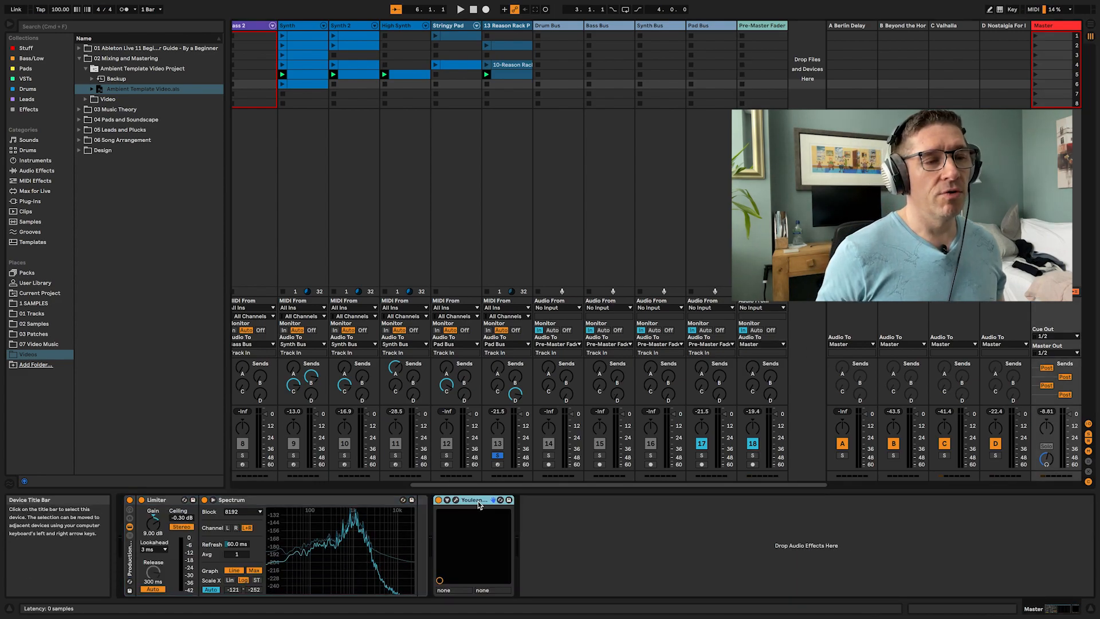
{"action": "left_click", "coordinate": [456, 501]}
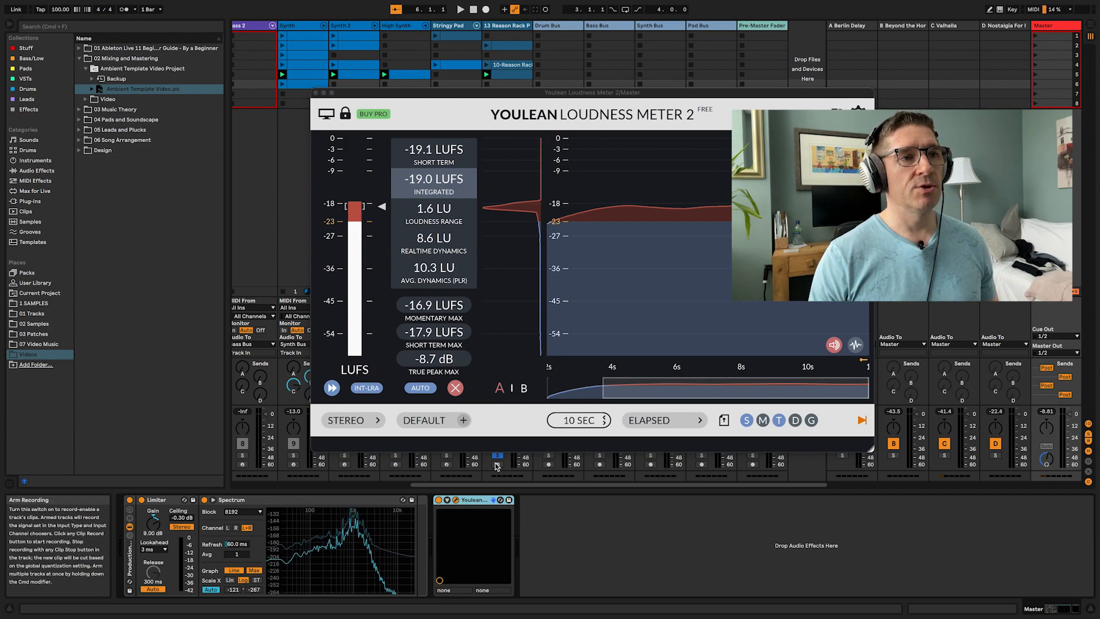
{"action": "key", "text": "space"}
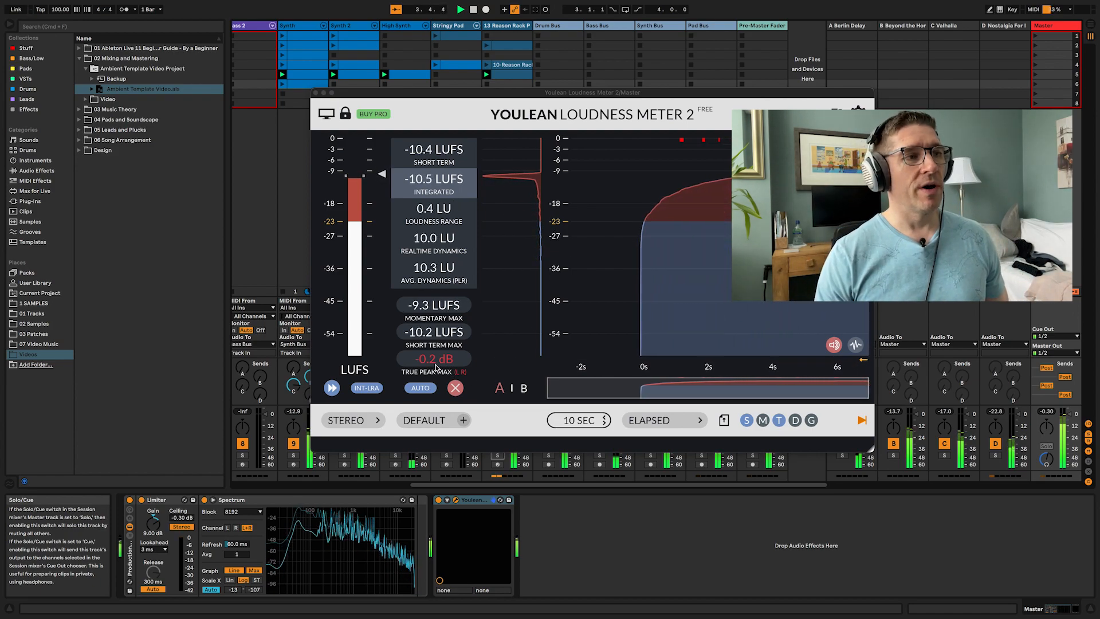
Set the Master Limiter's ceiling to -1.31 dB, recheck the levels during playback, and close the loudness meter window.
{"action": "left_click_drag", "start_coordinate": [182, 518], "coordinate": [181, 530]}
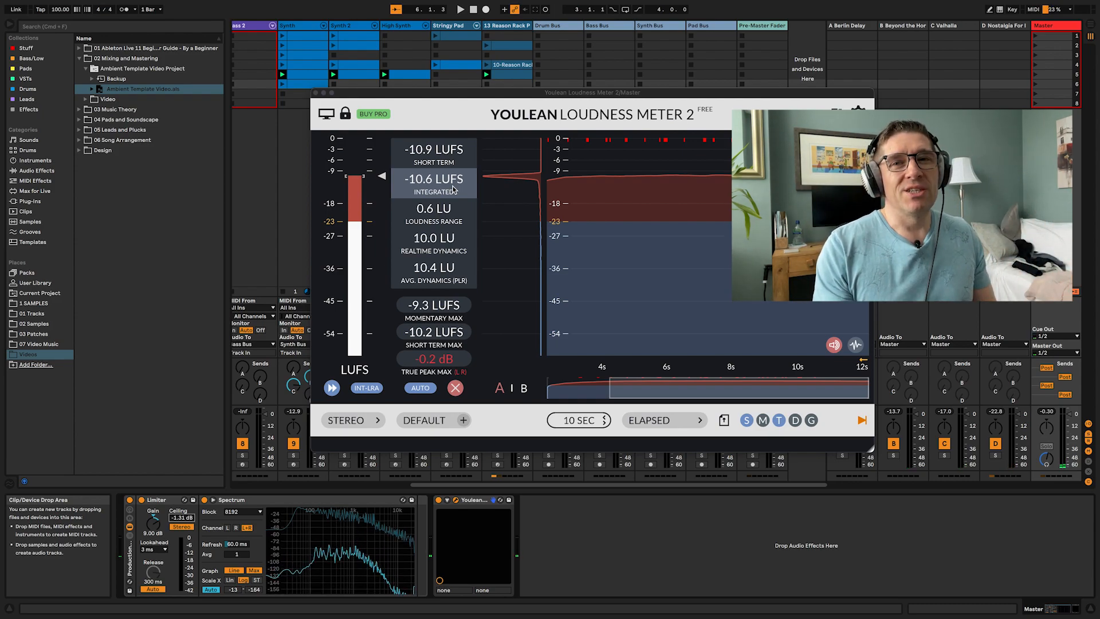
{"action": "key", "text": "space"}
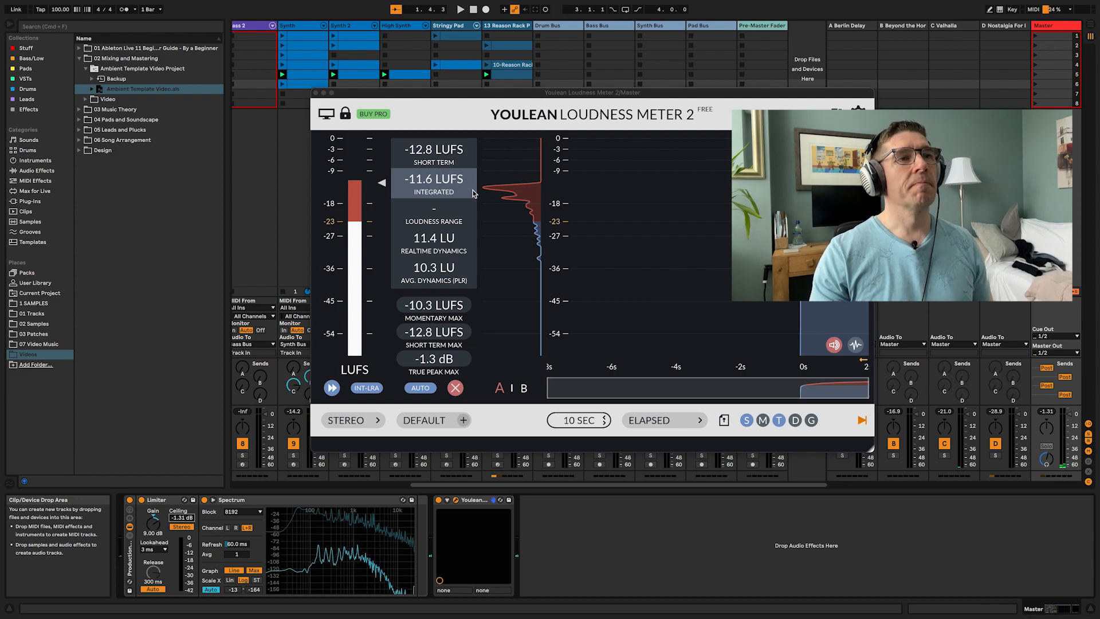
{"action": "left_click", "coordinate": [315, 93]}
Add the Mastering Chain 1.adg rack from the Effects collection after the Youlean meter on the Master track.
{"action": "left_click", "coordinate": [171, 191]}
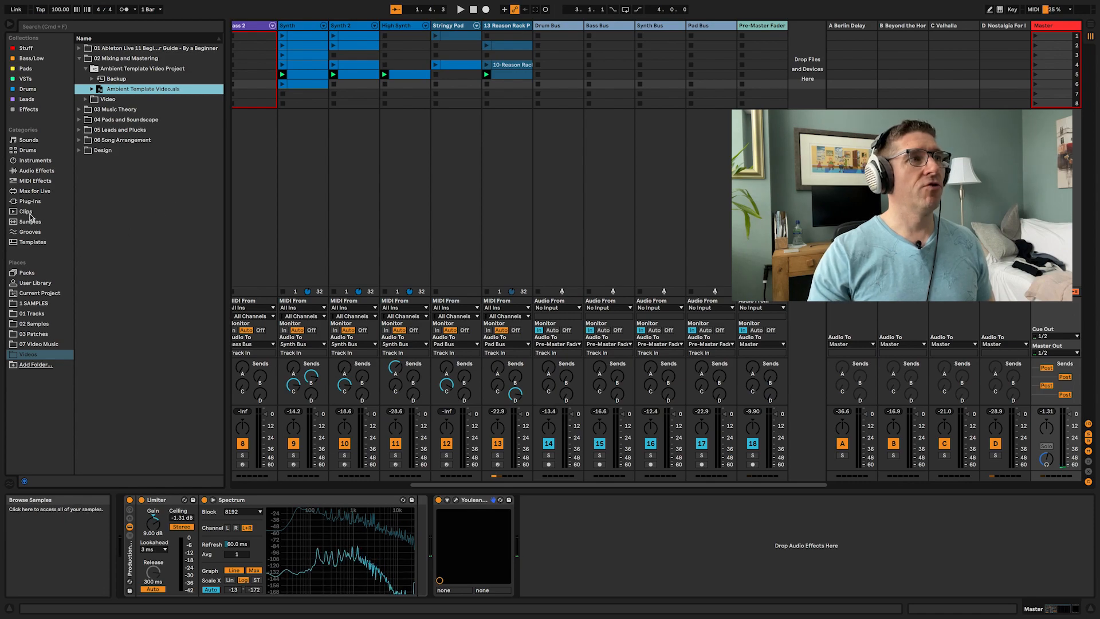
{"action": "left_click", "coordinate": [28, 110]}
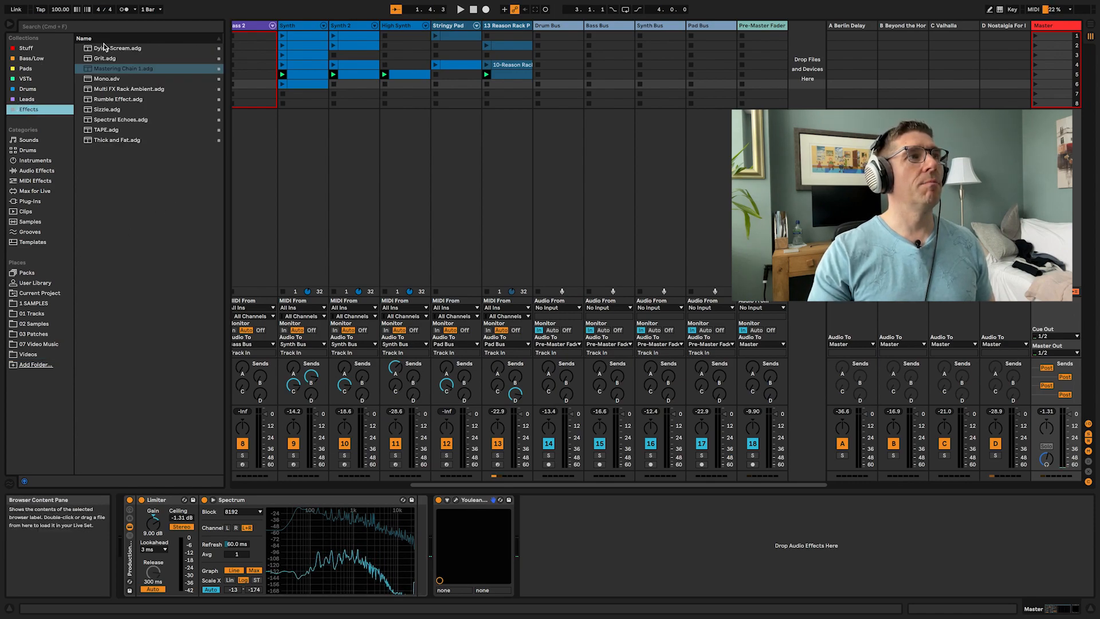
{"action": "left_click", "coordinate": [105, 69]}
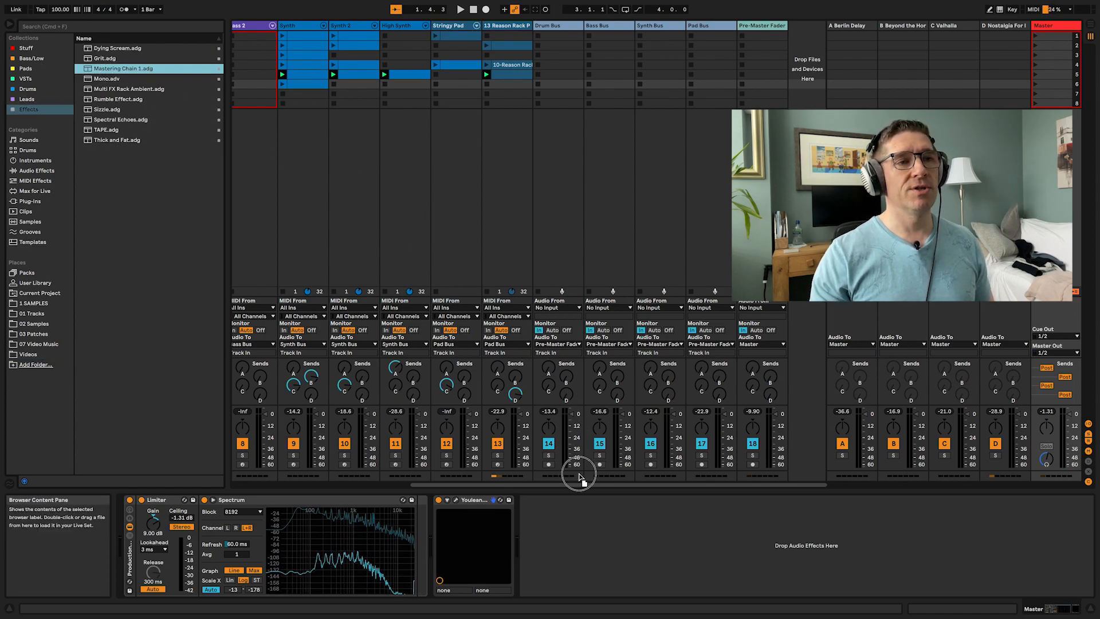
{"action": "left_click_drag", "start_coordinate": [587, 529], "coordinate": [588, 530]}
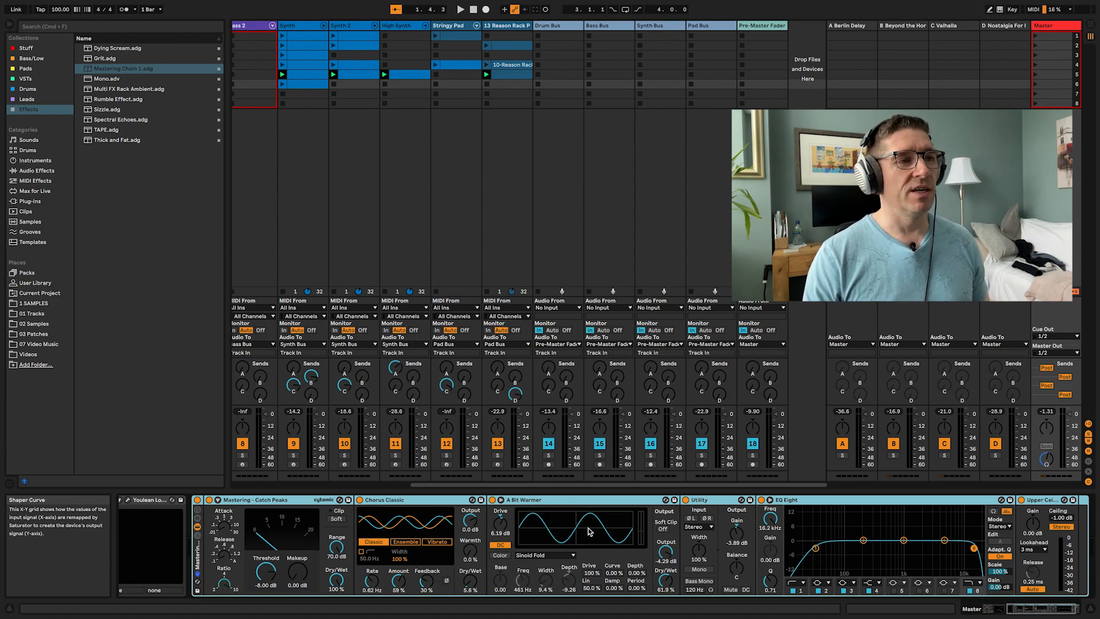
Play the song while switching the mastering chain rack off and on to compare the sound, and leave the rack deactivated.
{"action": "key", "text": "space"}
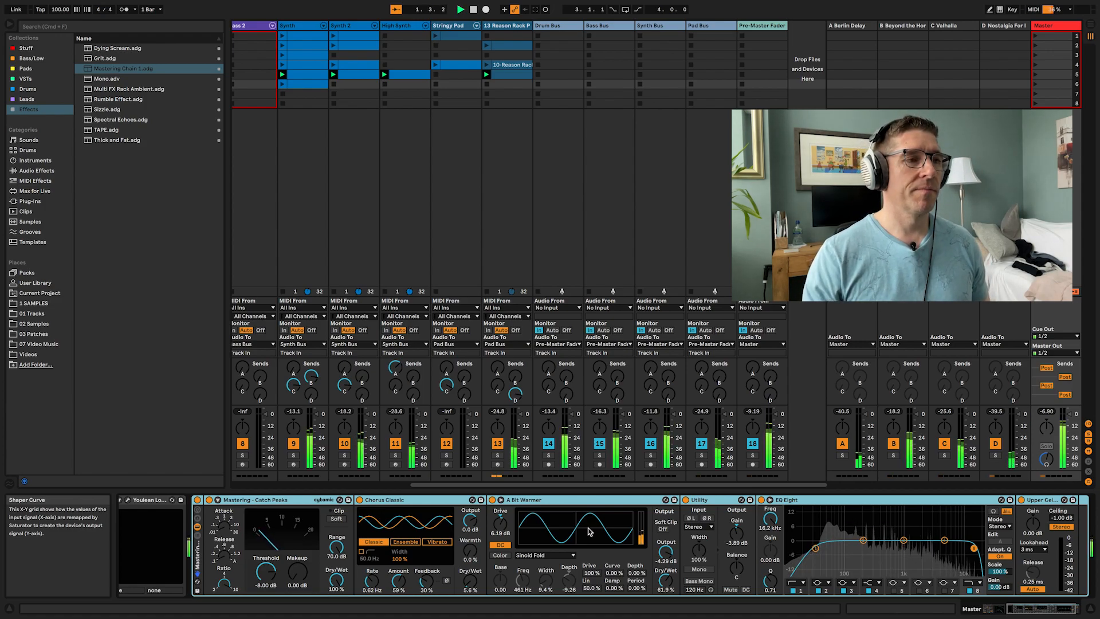
{"action": "left_click", "coordinate": [197, 501]}
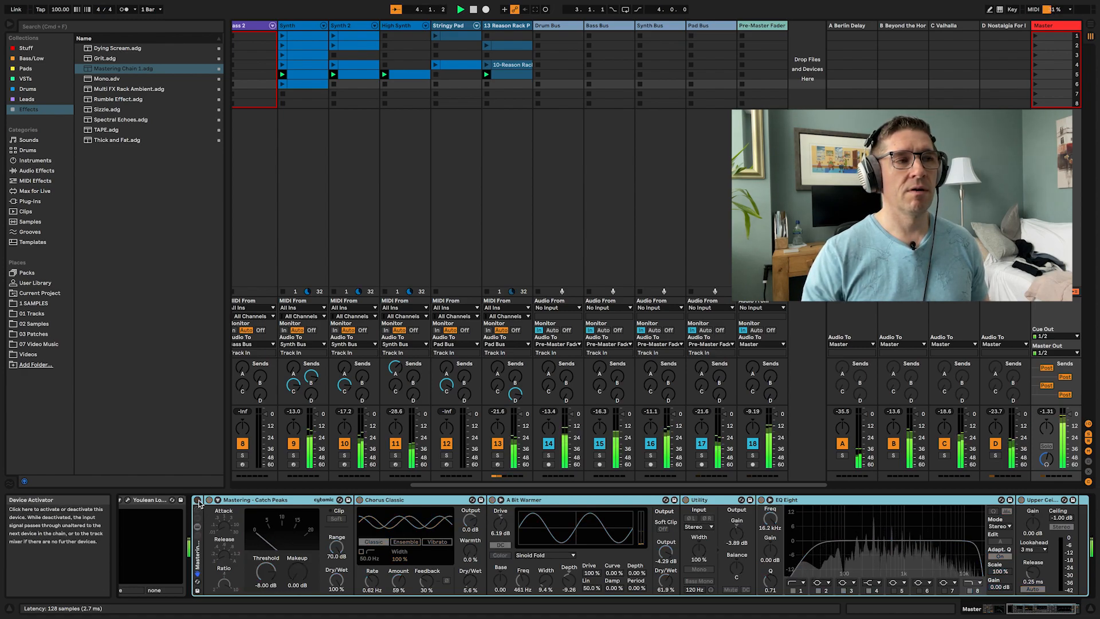
{"action": "left_click", "coordinate": [198, 500]}
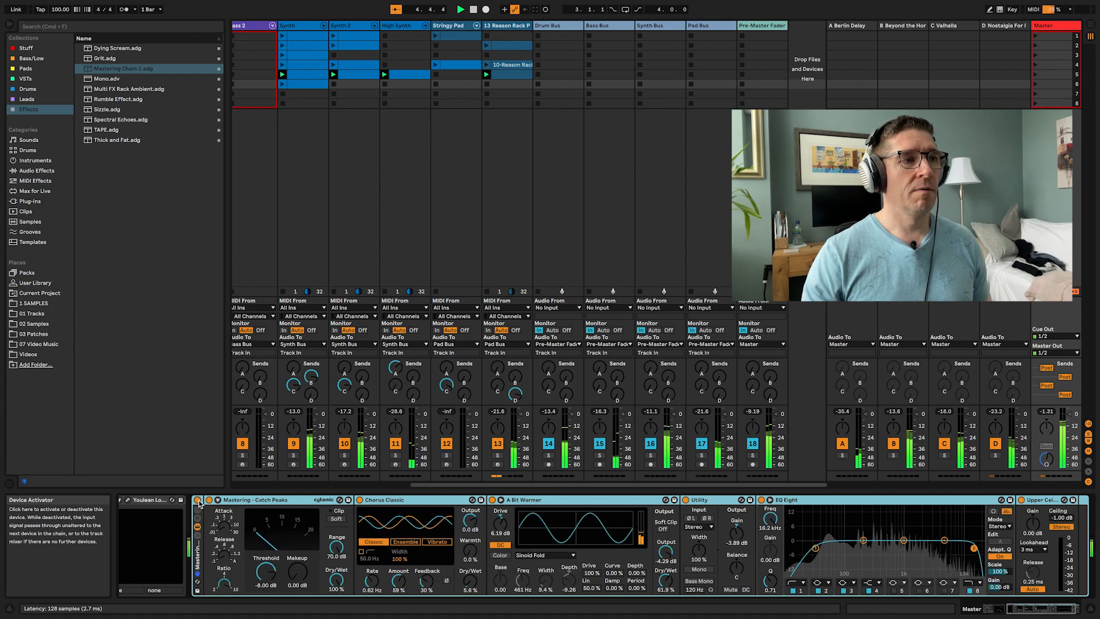
{"action": "left_click", "coordinate": [198, 501]}
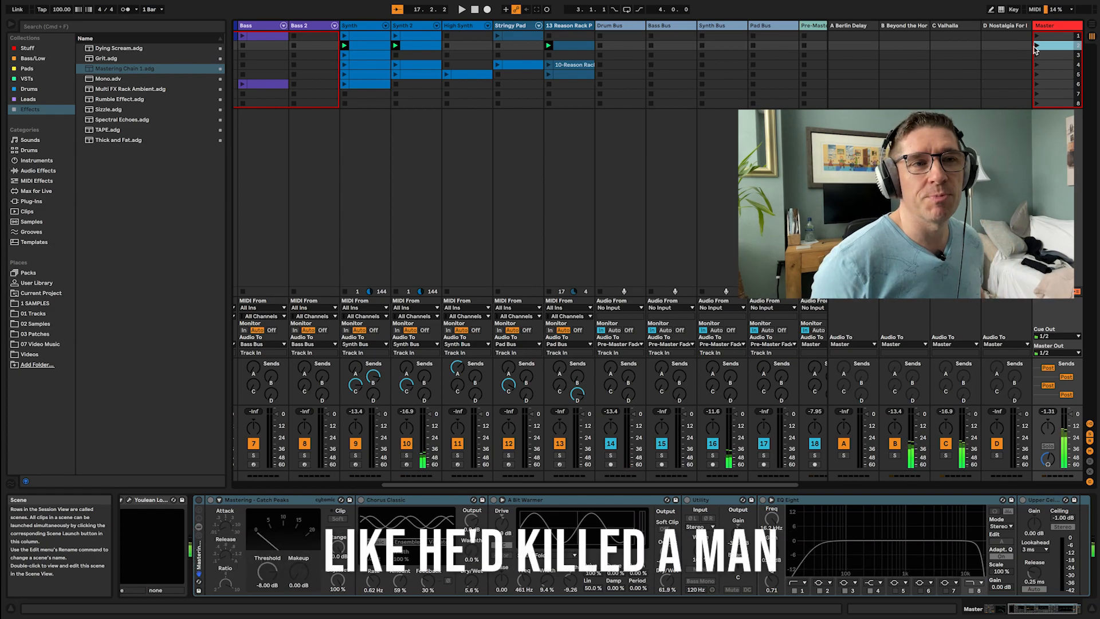
View the device chain on the Synth track.
{"action": "left_click", "coordinate": [384, 203]}
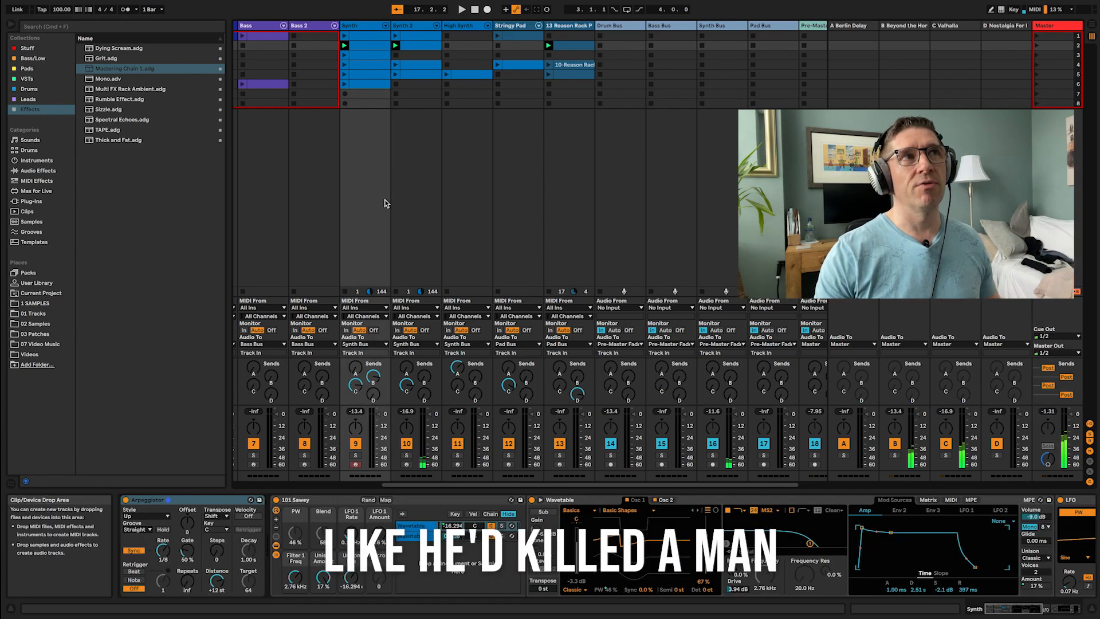